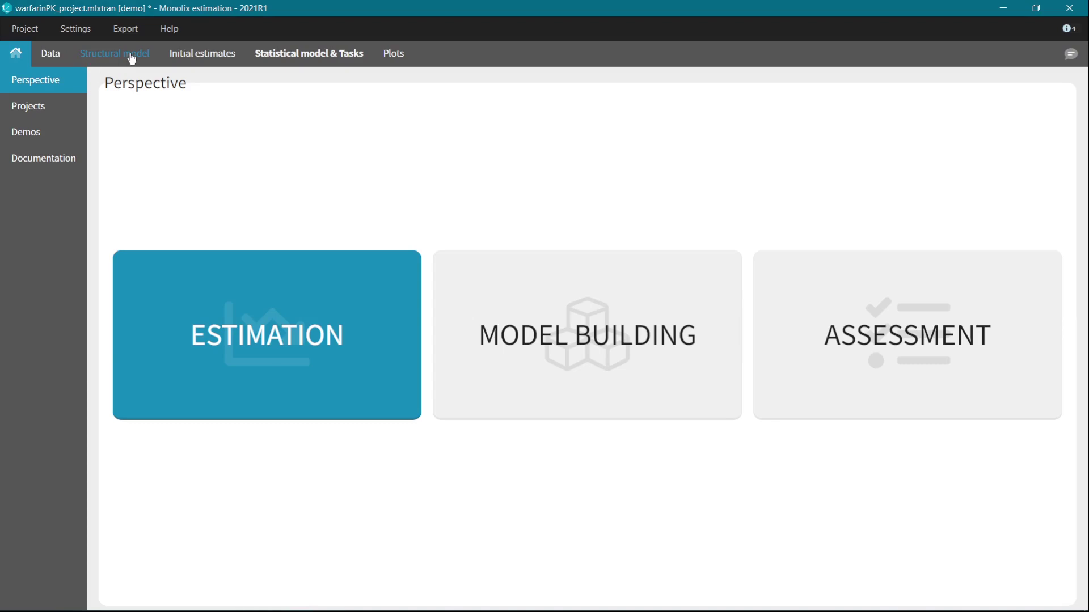
# Open the warfarin structural model in the editor and check its syntax.
pyautogui.click(132, 59)
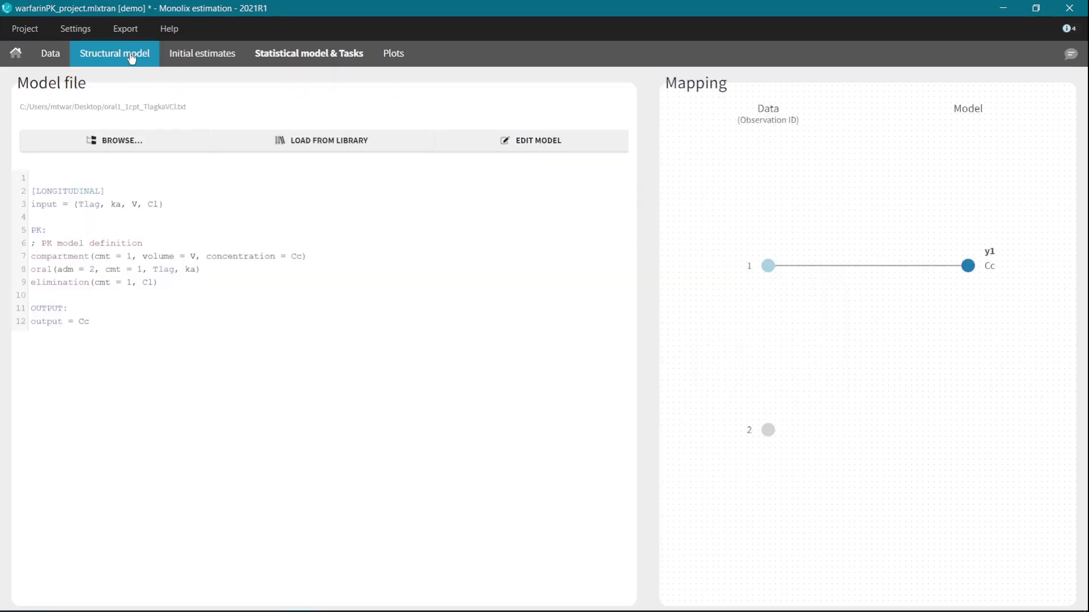
pyautogui.click(540, 148)
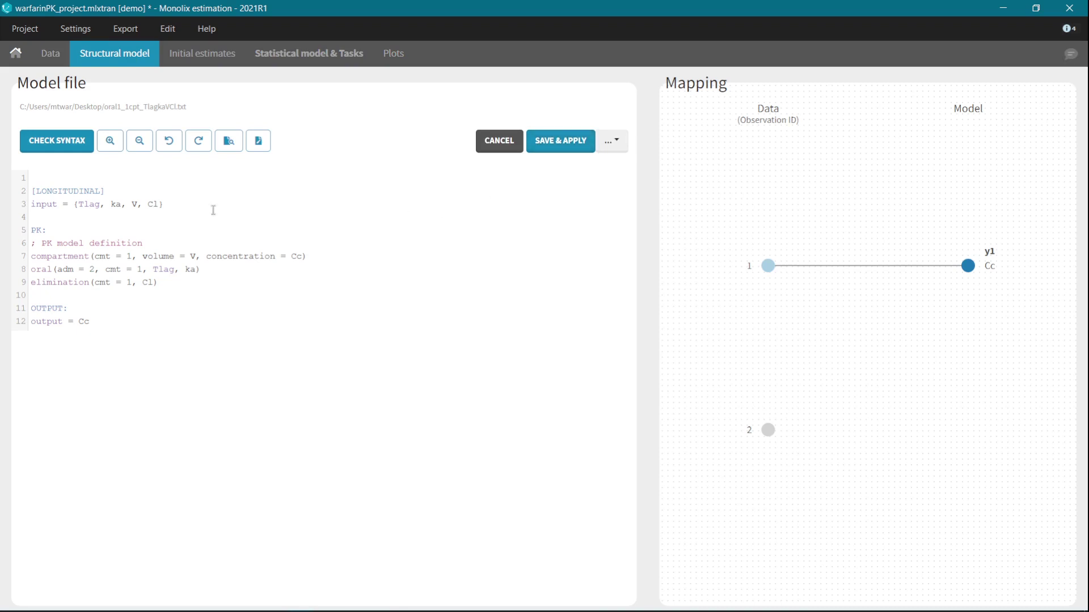
pyautogui.click(71, 144)
# Try autocomplete by typing iv(a below the oral line, zoom the code, and view the save options.
pyautogui.click(221, 269)
pyautogui.press('Return')
pyautogui.write('iv')
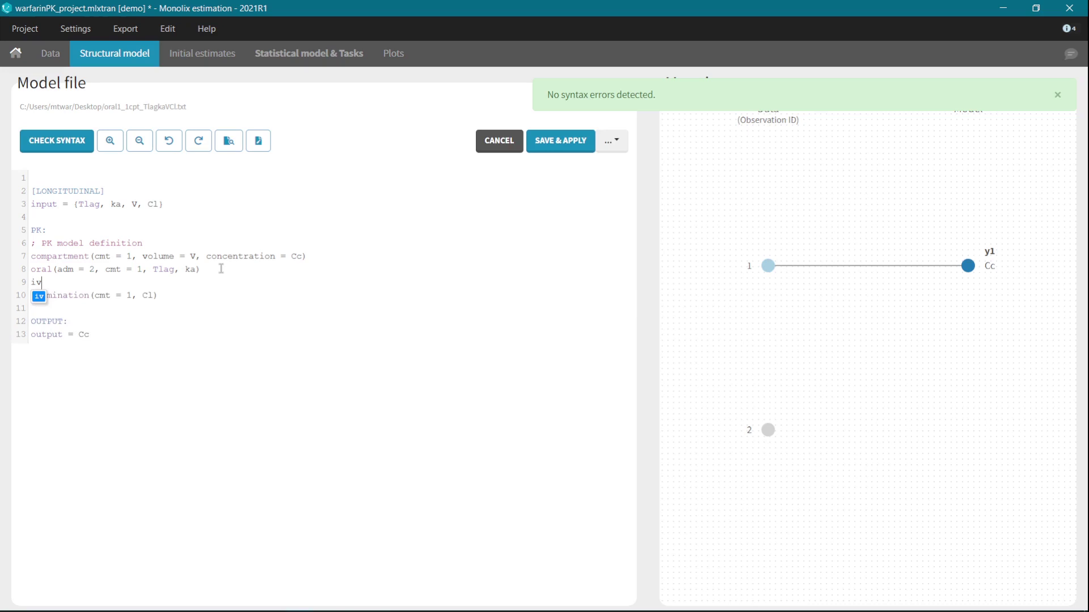
pyautogui.write('(a')
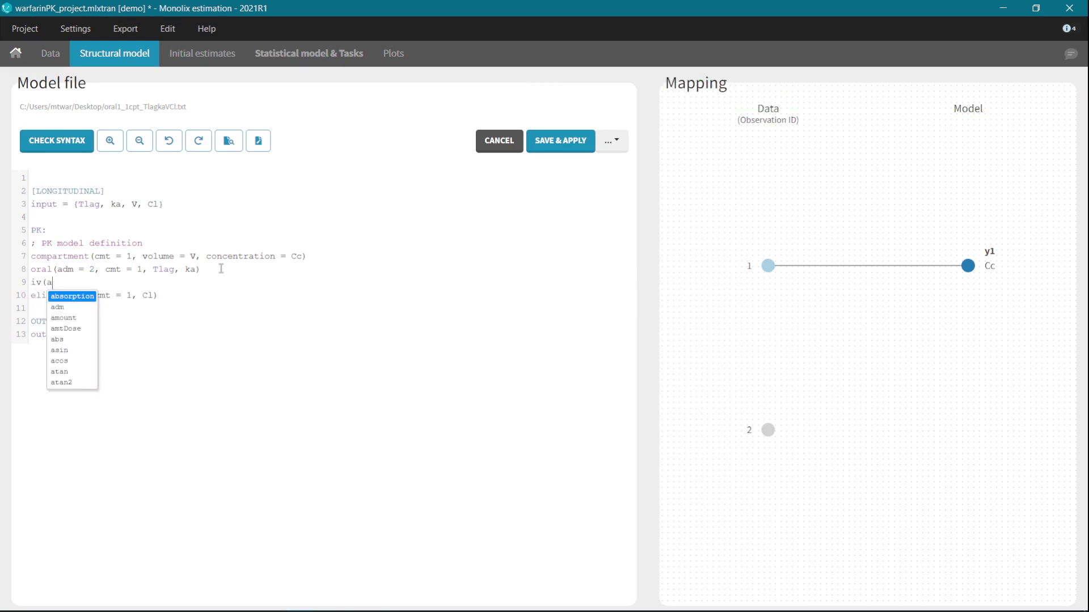
pyautogui.click(110, 142)
pyautogui.click(110, 142)
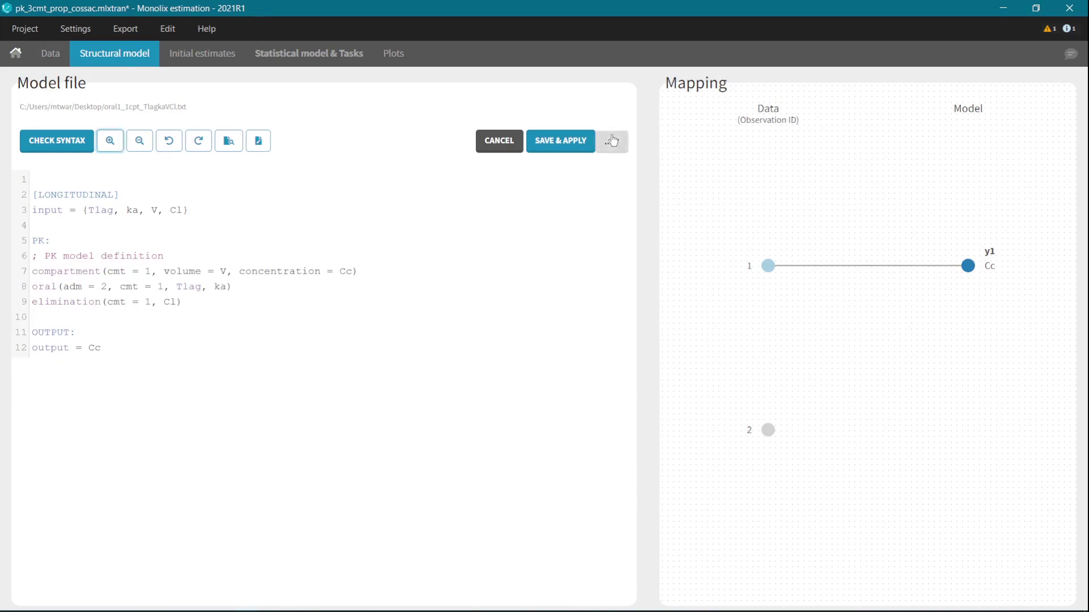
pyautogui.click(612, 140)
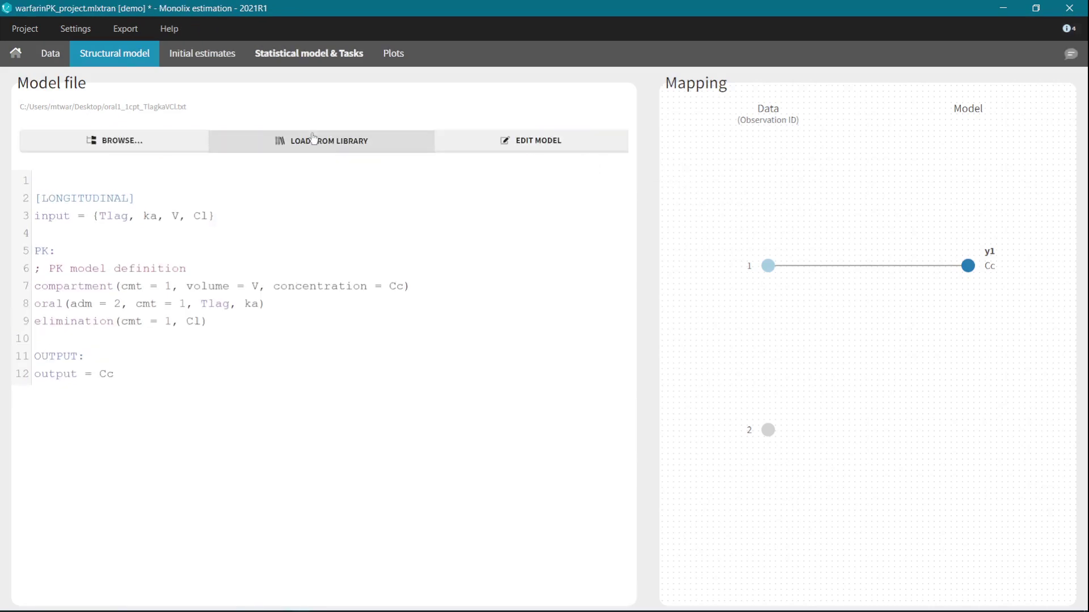
# Filter Parent Metabolite models: oral, lag time, first order, bi-directional, 2-cpt linear parent, 1-cpt linear metabolite.
pyautogui.click(313, 139)
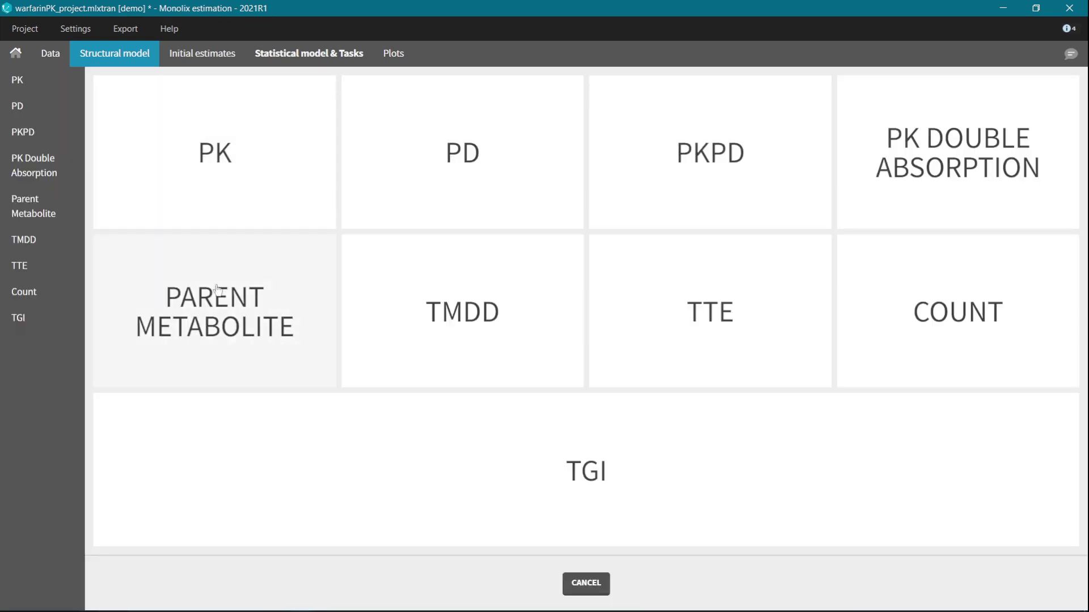
pyautogui.click(217, 290)
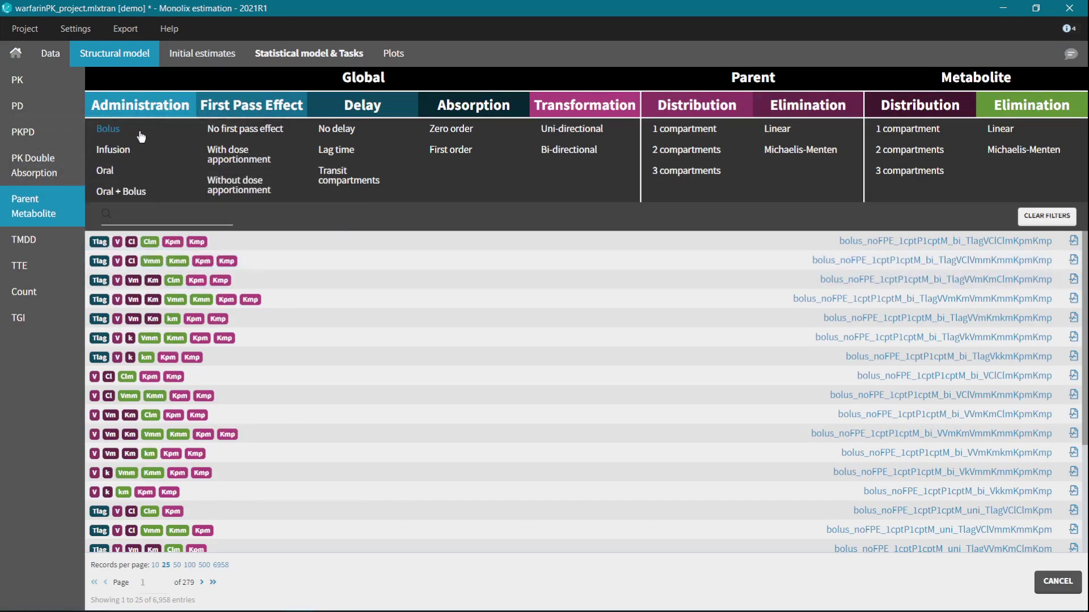
pyautogui.click(131, 172)
pyautogui.click(343, 151)
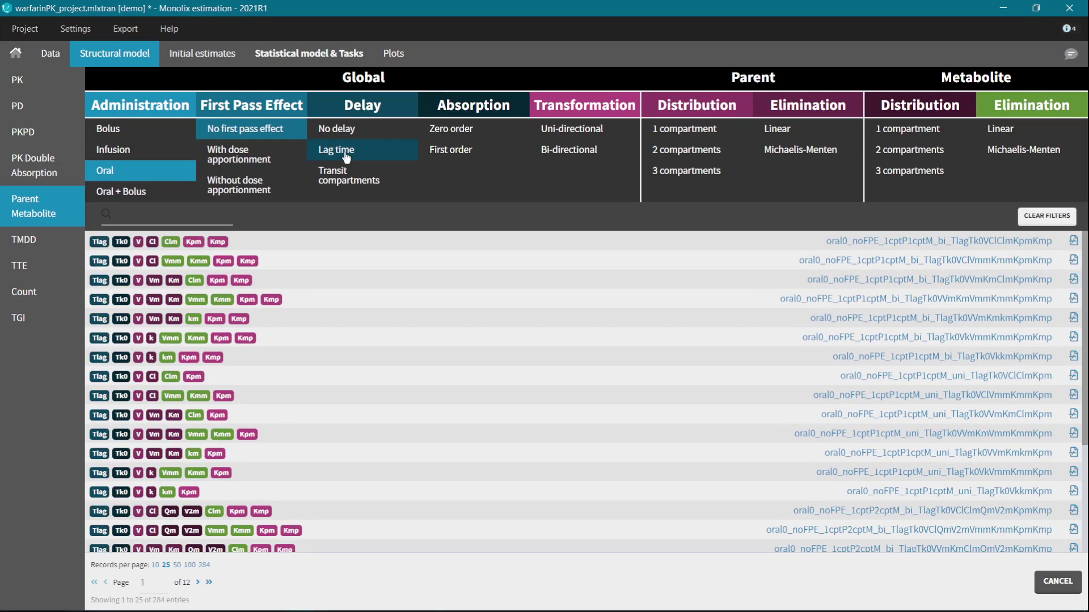
pyautogui.click(459, 151)
pyautogui.click(586, 152)
pyautogui.click(704, 151)
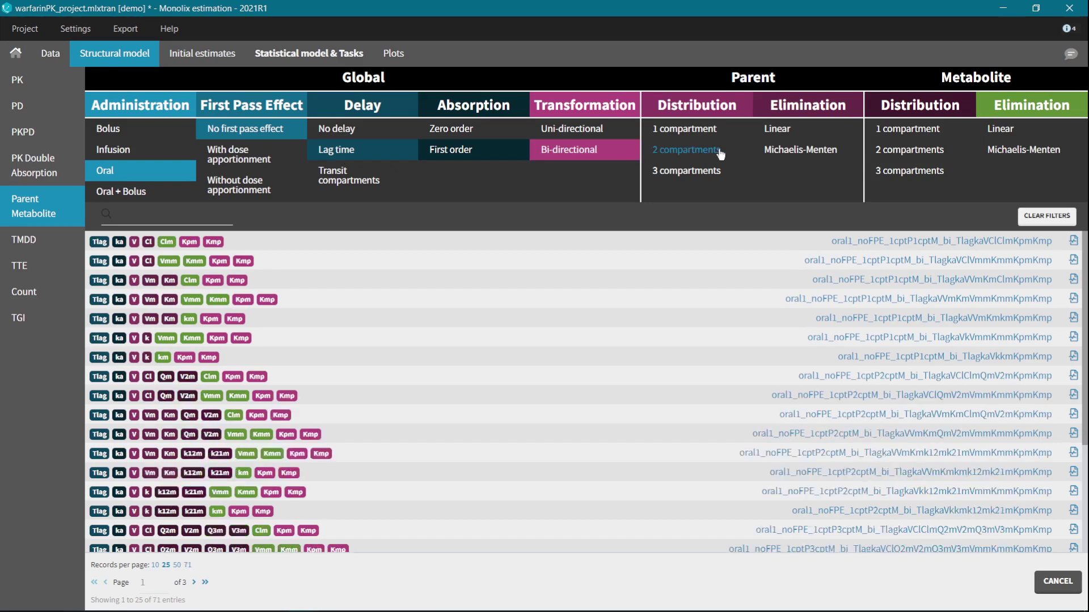
pyautogui.click(804, 132)
pyautogui.click(918, 133)
pyautogui.click(1002, 137)
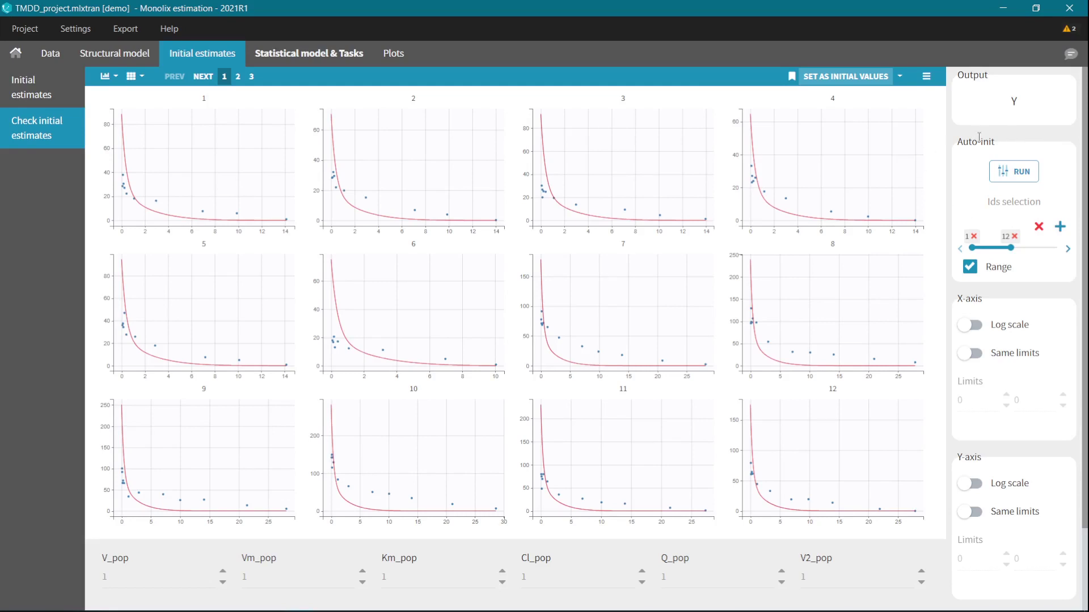
# Run Auto-init on the TMDD initial estimates and delete the #2 reference curves.
pyautogui.click(1018, 176)
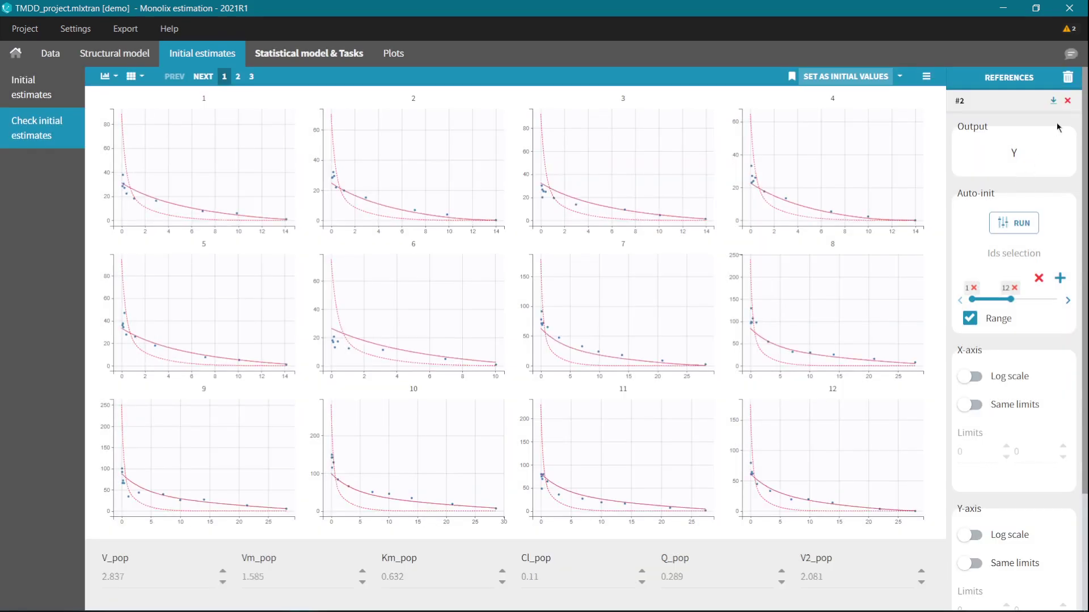
pyautogui.click(1067, 102)
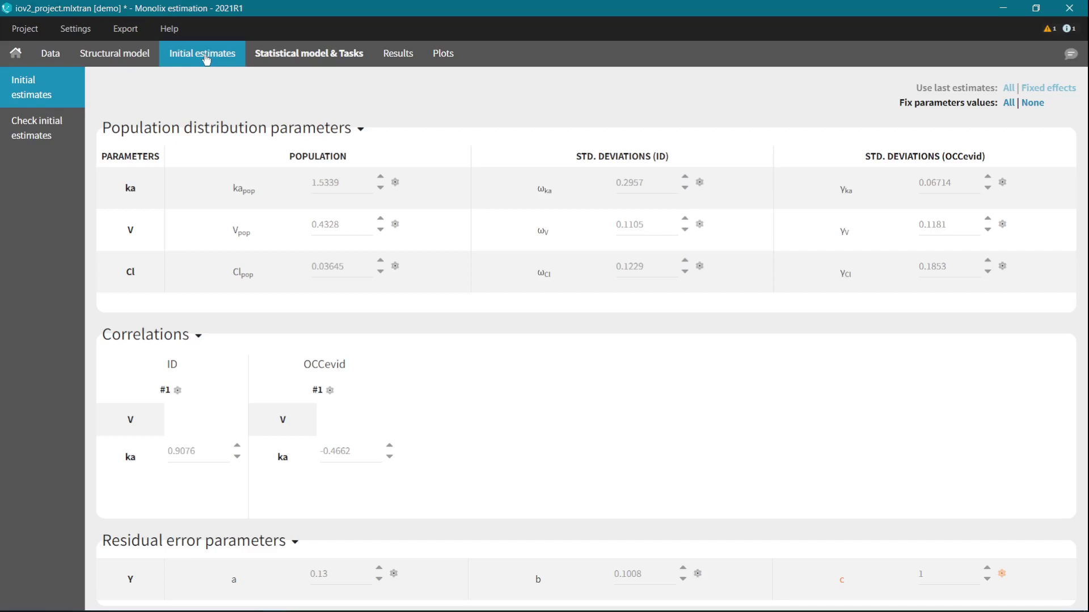
# Set ωka's estimation method to Maximum A Posteriori.
pyautogui.click(701, 184)
pyautogui.click(567, 188)
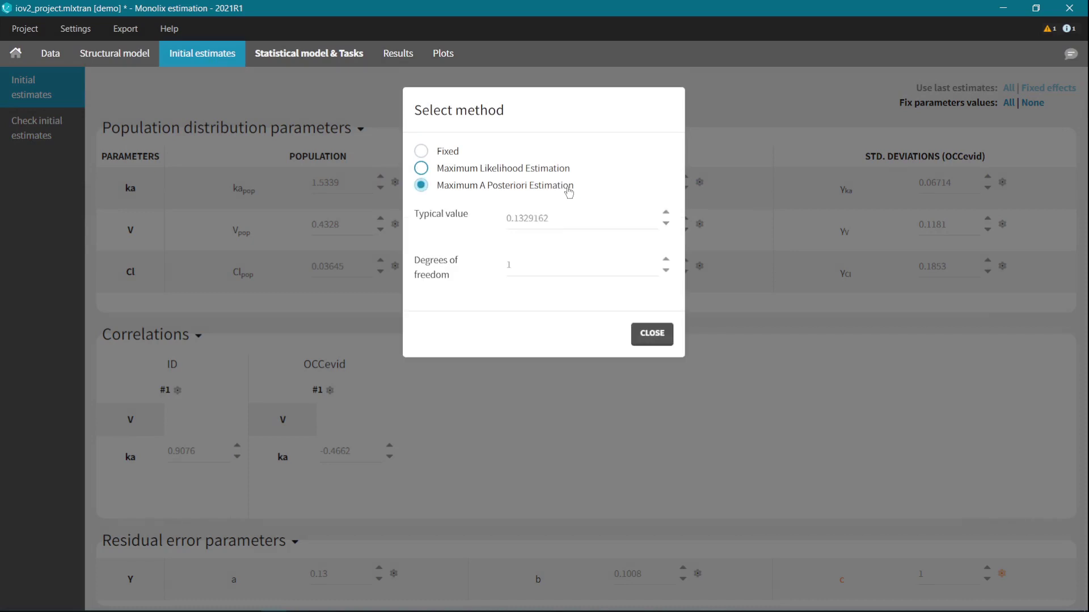
pyautogui.click(652, 334)
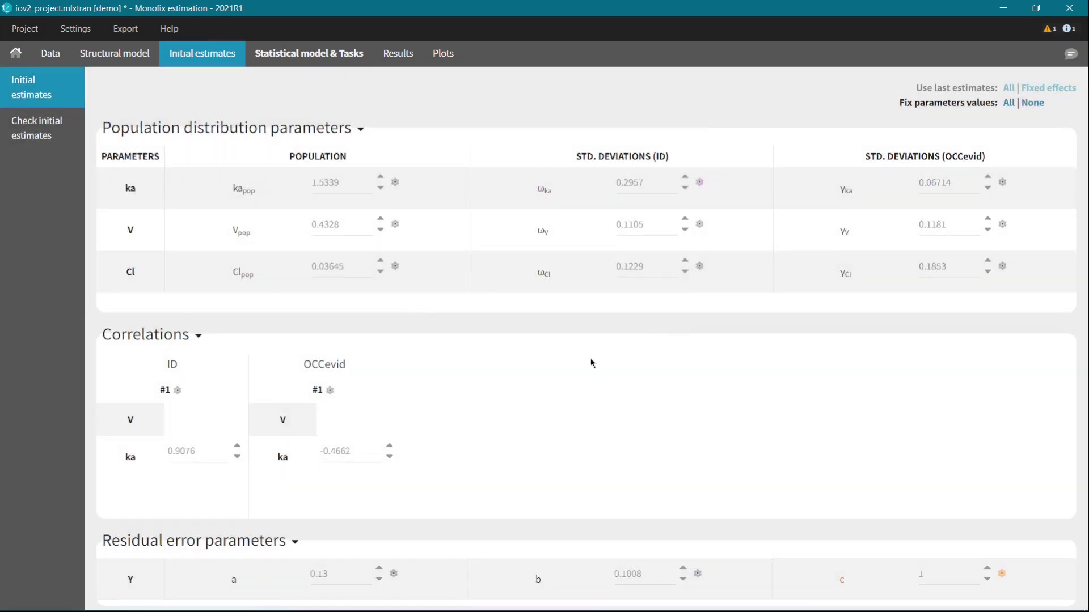
# Fix ID correlation #1 at its initial value.
pyautogui.click(178, 391)
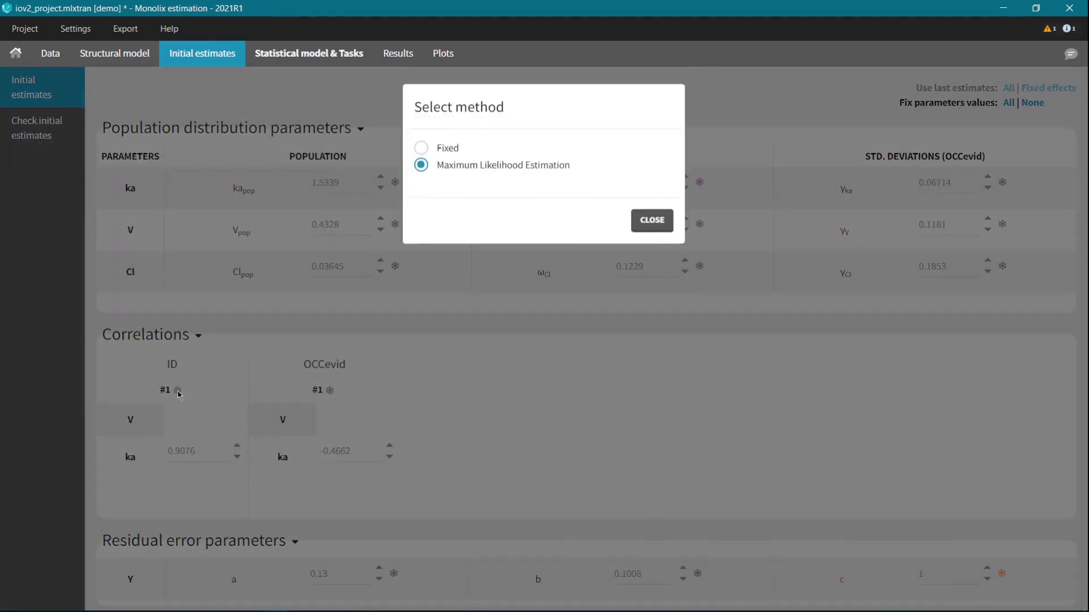
pyautogui.click(420, 151)
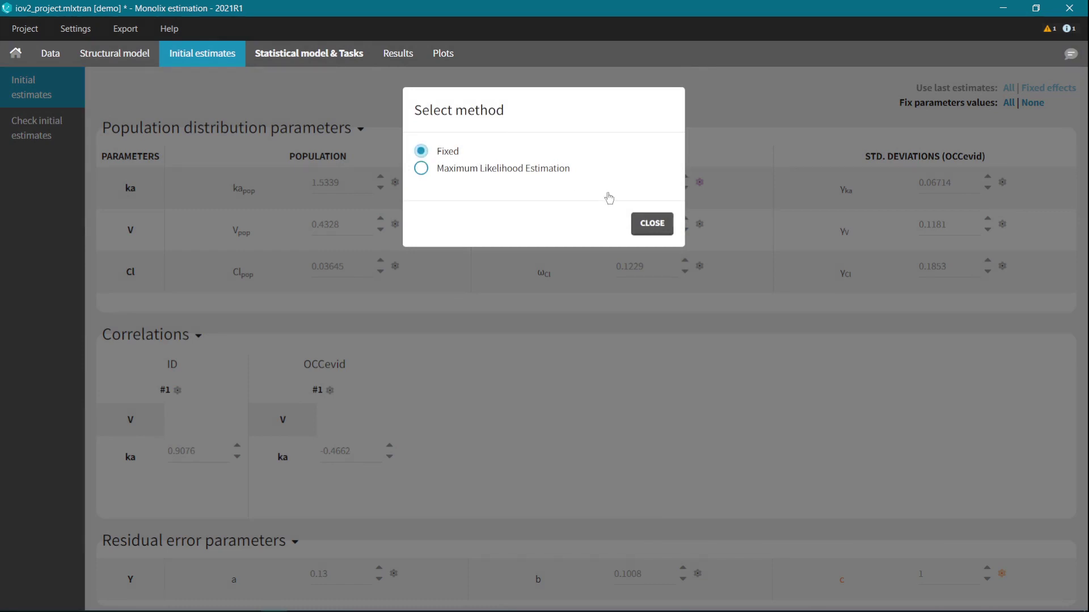
pyautogui.click(652, 223)
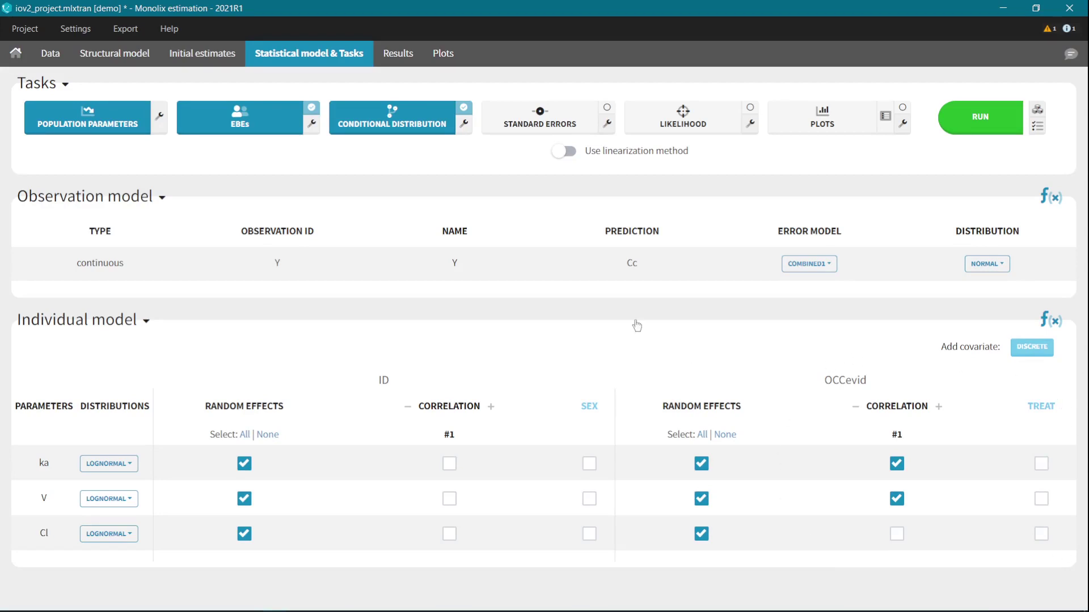
# Review the Results proposal, then launch model building with the SAMBA strategy.
pyautogui.click(398, 52)
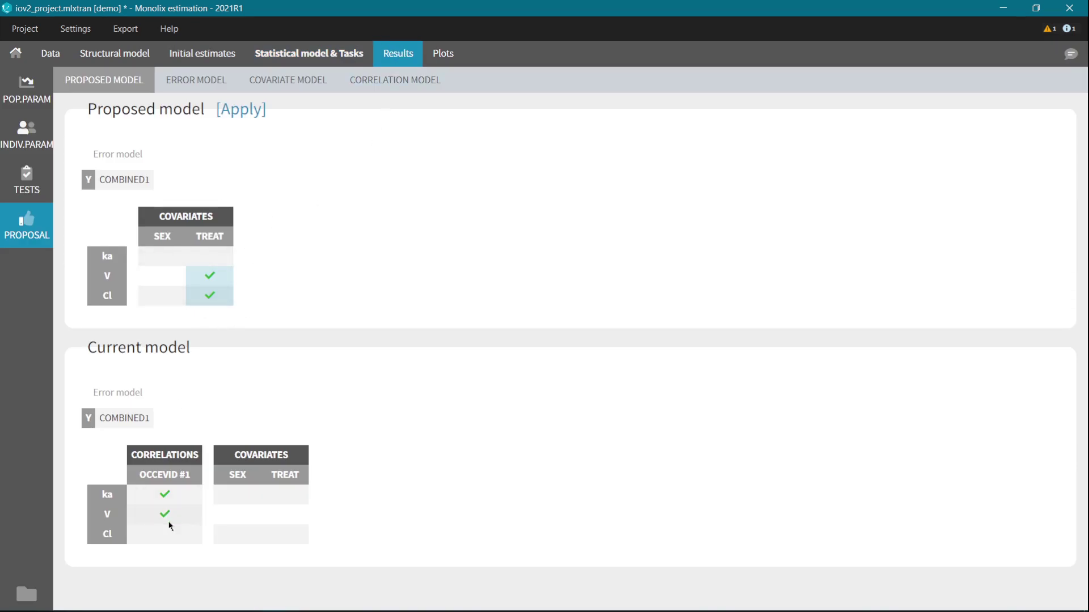
pyautogui.click(321, 56)
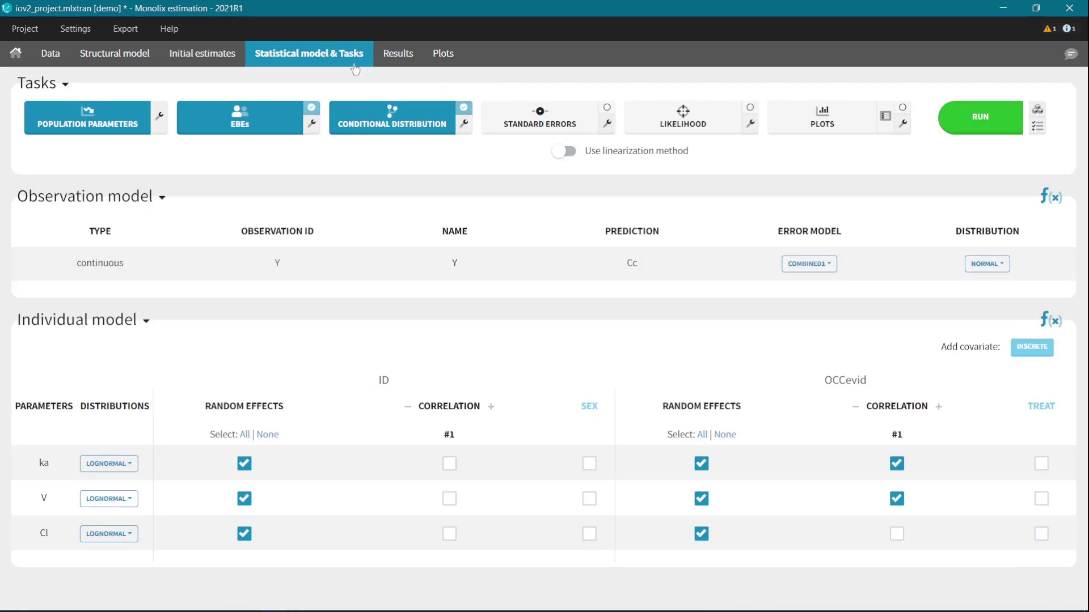
pyautogui.click(1040, 113)
pyautogui.click(353, 186)
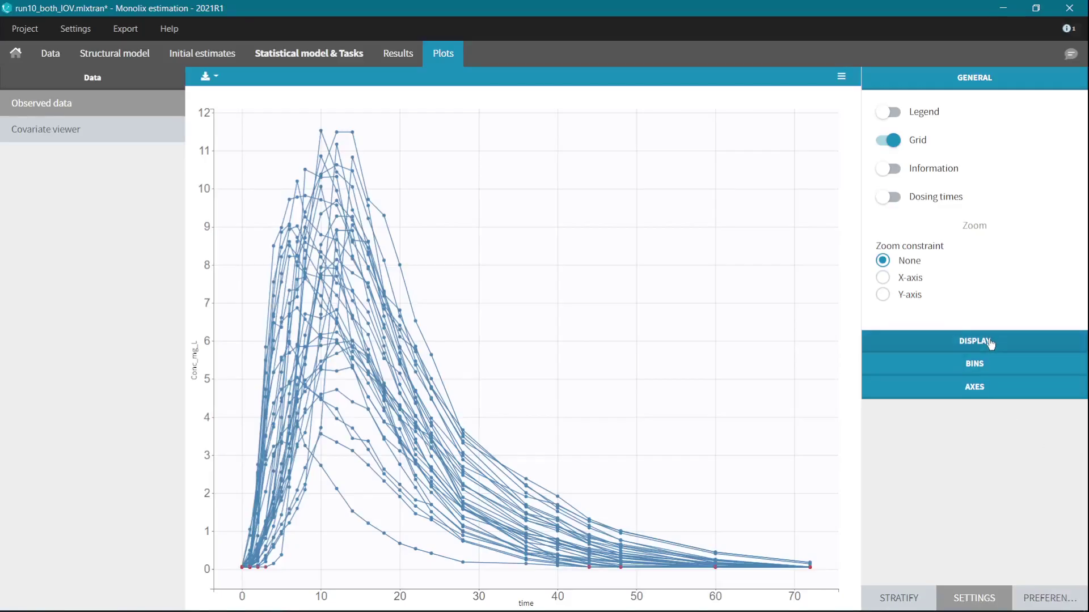
# Add a geometric mean curve with standard-error bars to the observed data plot.
pyautogui.click(1059, 340)
pyautogui.click(888, 471)
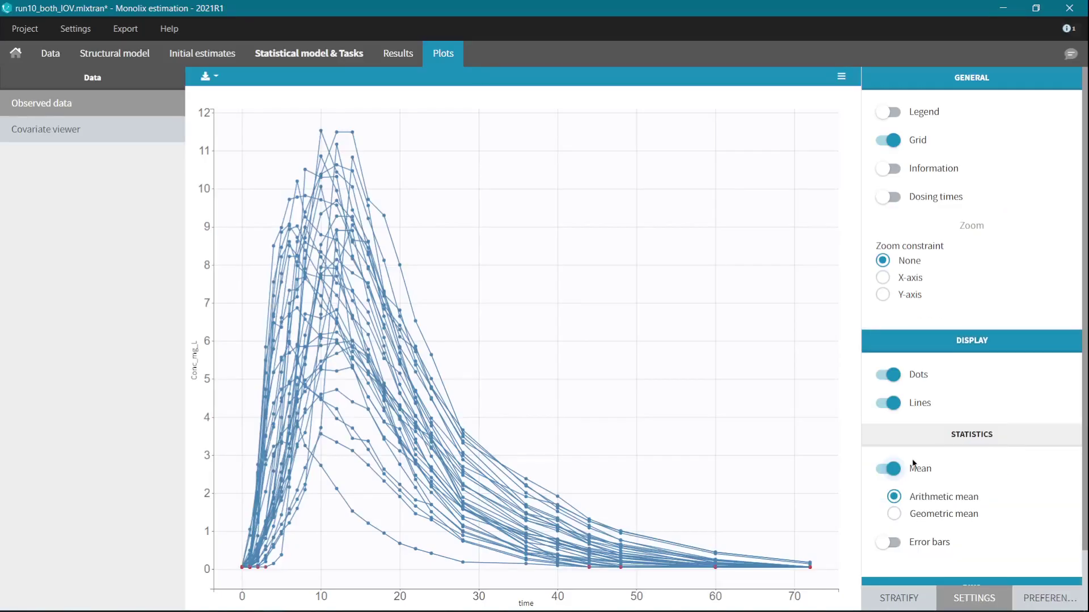
pyautogui.scroll(-1, 937, 451)
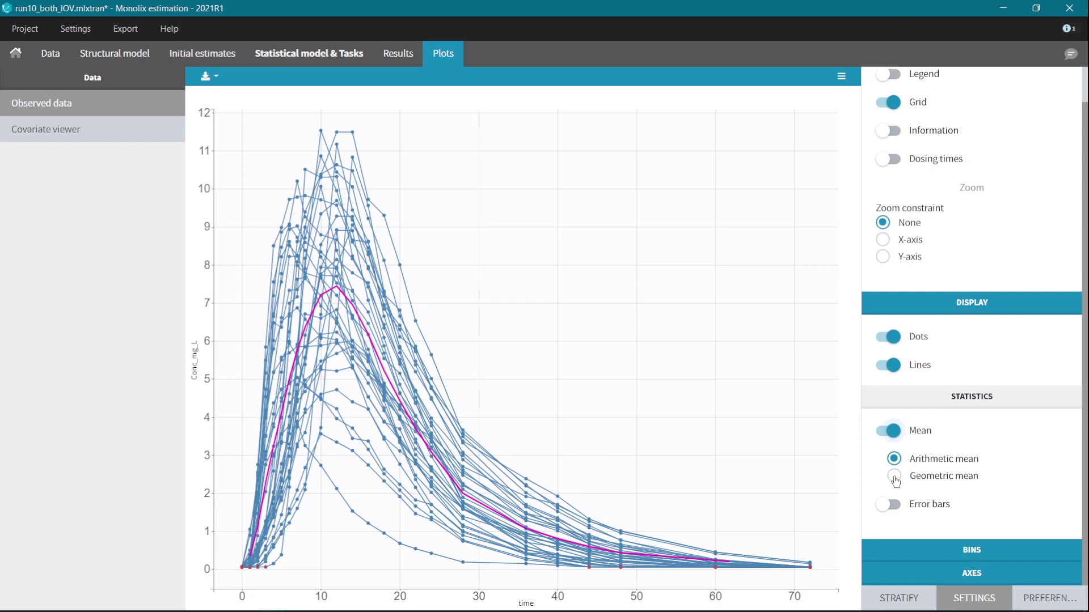
pyautogui.click(895, 476)
pyautogui.click(889, 506)
pyautogui.scroll(-3, 889, 507)
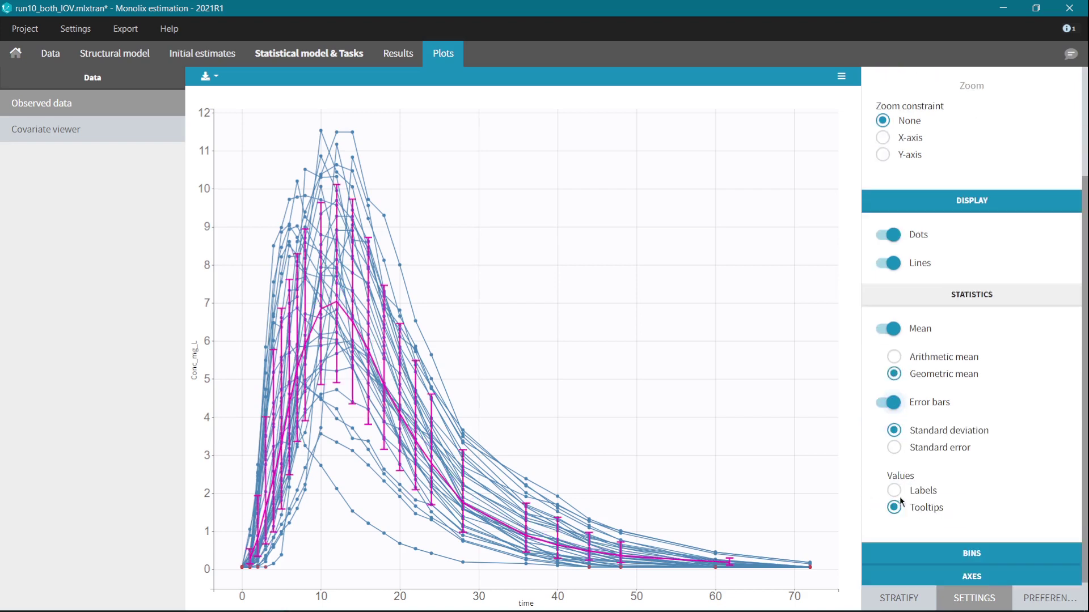
pyautogui.click(894, 448)
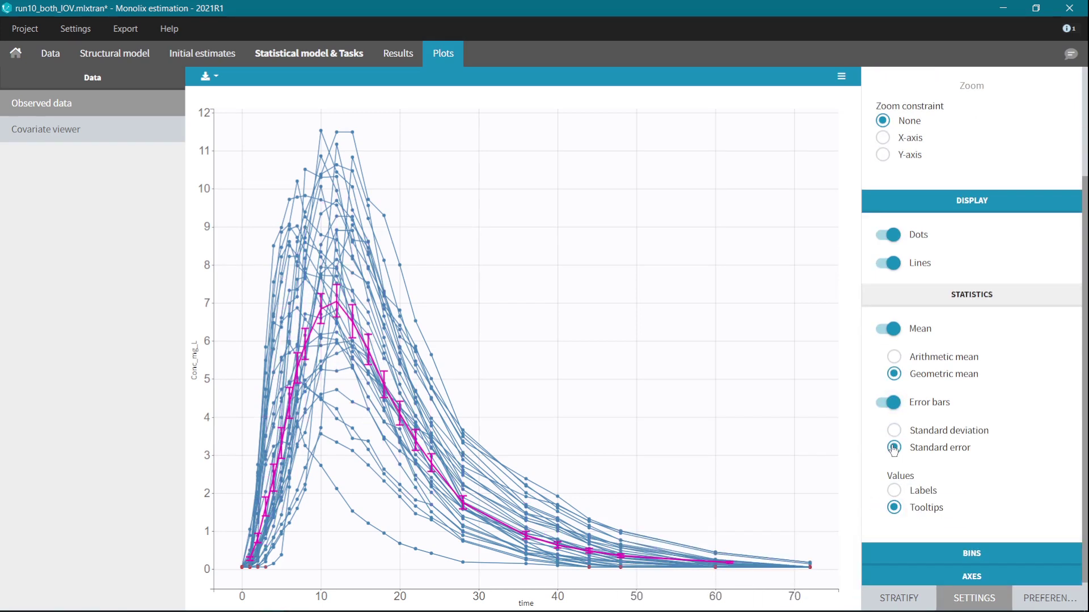
# Turn off automatic X-axis ticks and set the tick step to 20.
pyautogui.click(962, 577)
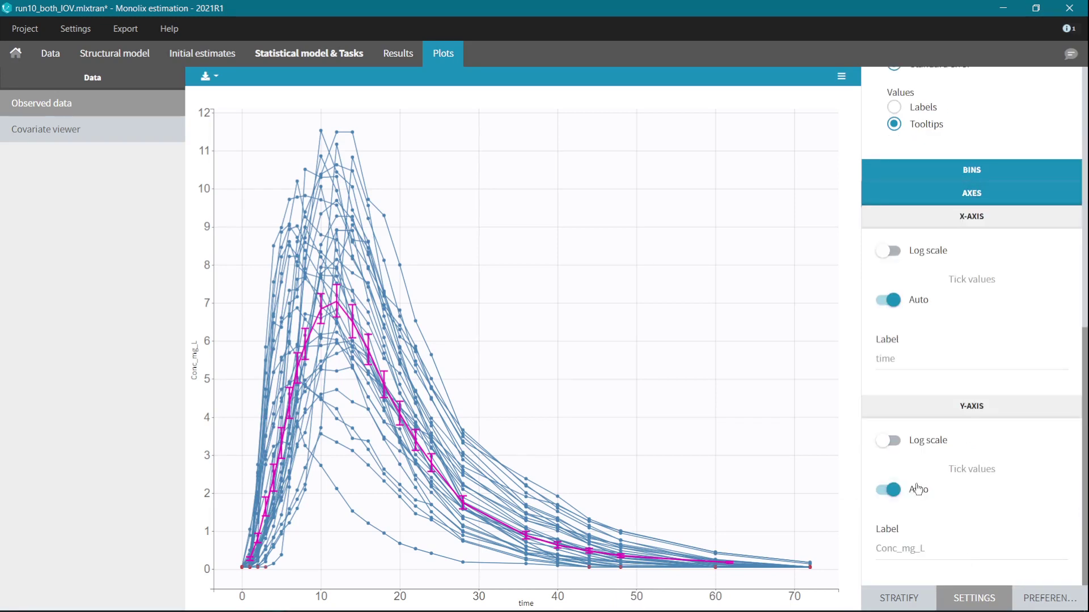
pyautogui.click(891, 300)
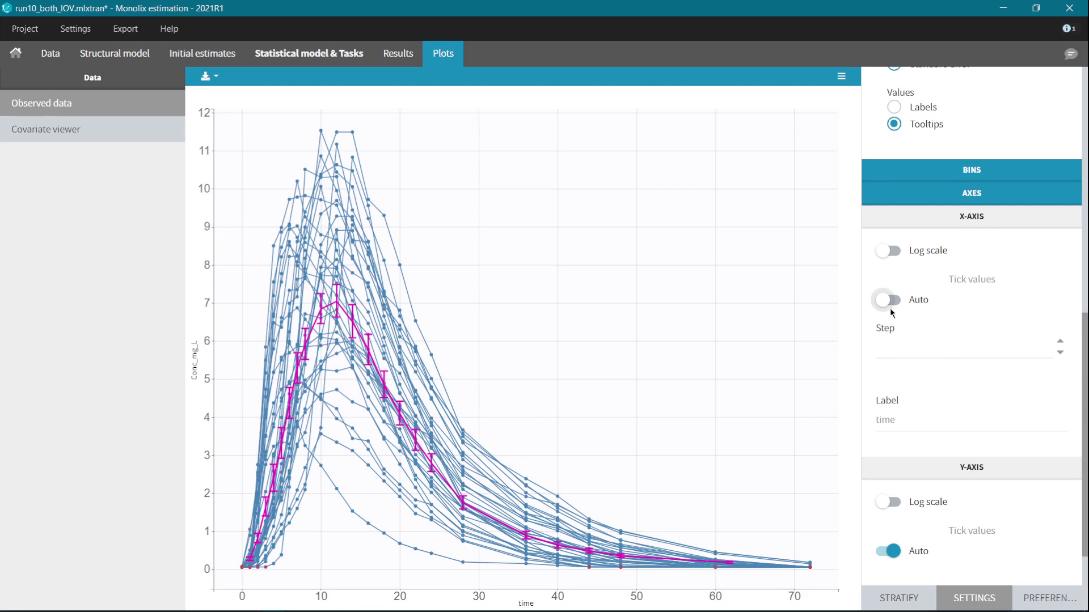
pyautogui.click(895, 348)
pyautogui.write('20')
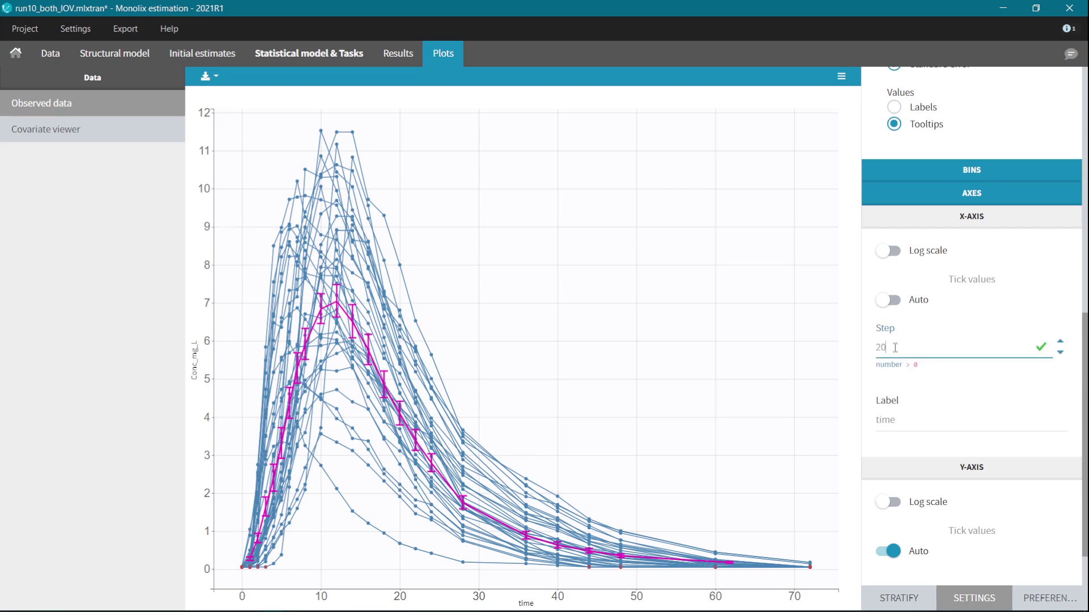
# Split the observed data plot by FORM and AGE and reorder the subplots.
pyautogui.click(902, 598)
pyautogui.click(1060, 526)
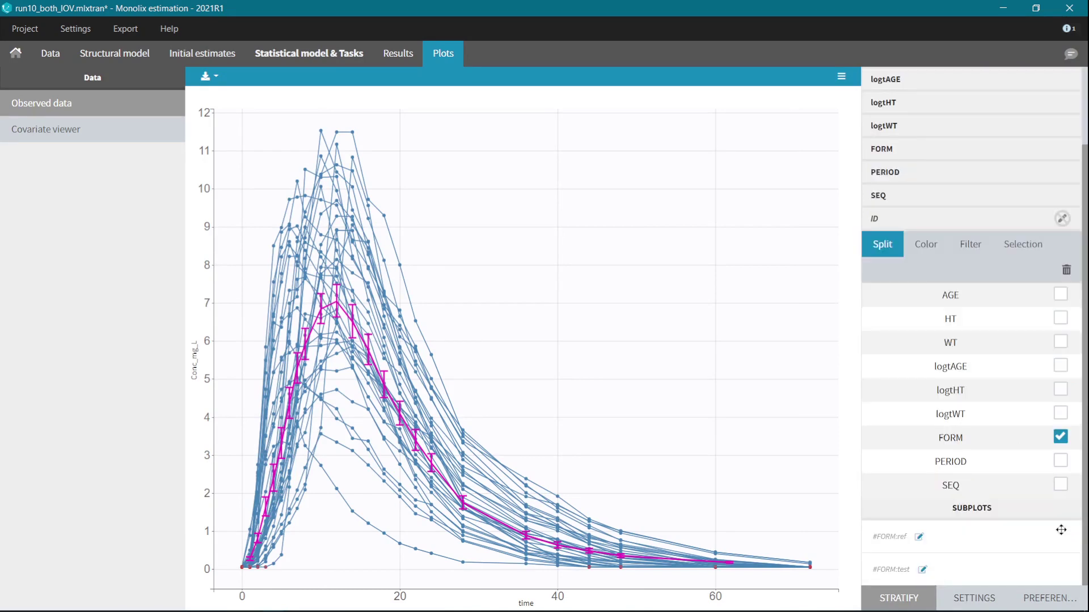
pyautogui.click(1060, 295)
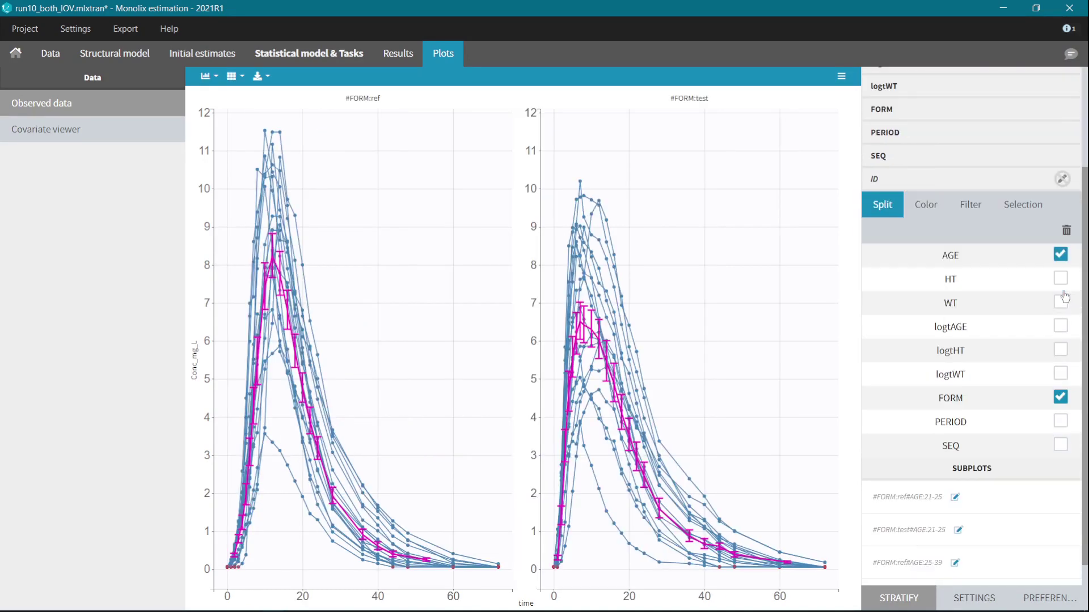
pyautogui.moveTo(907, 574); pyautogui.dragTo(912, 533)
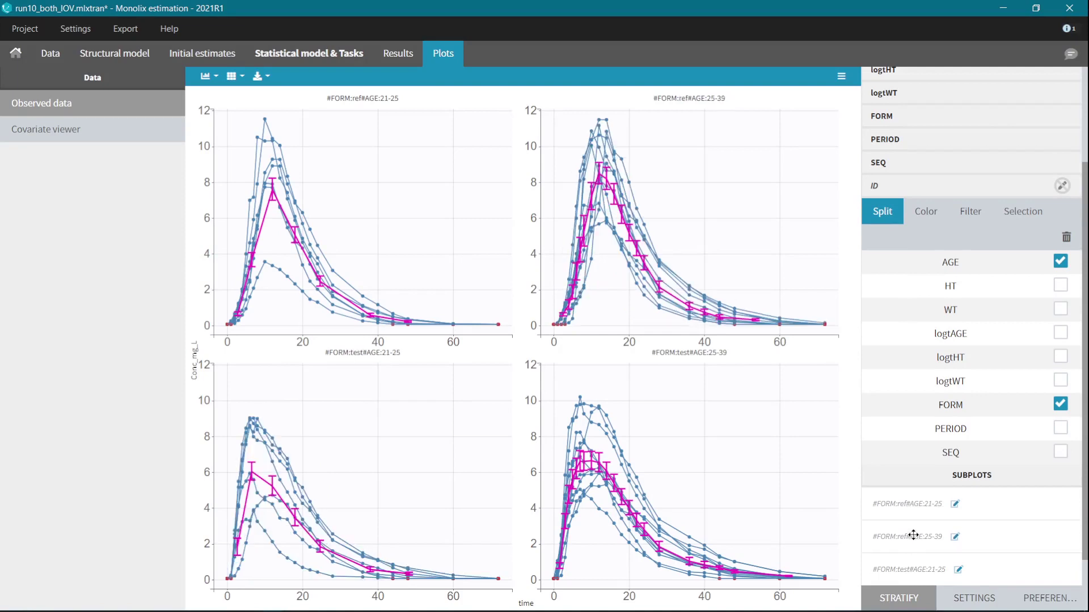
# Give the first subplot the alias ref_young.
pyautogui.click(955, 472)
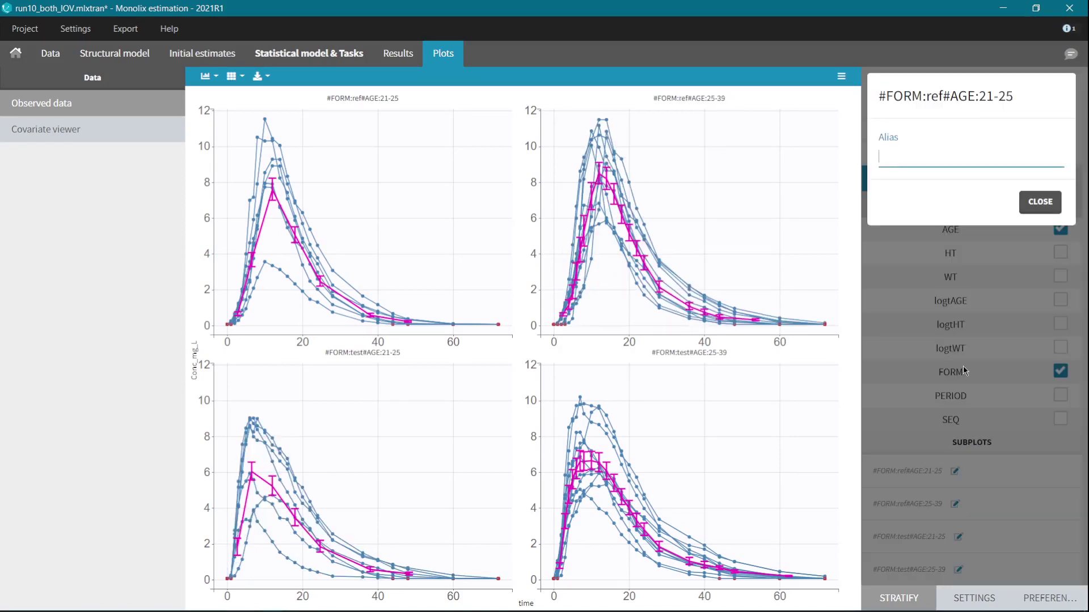
pyautogui.write('ref_young')
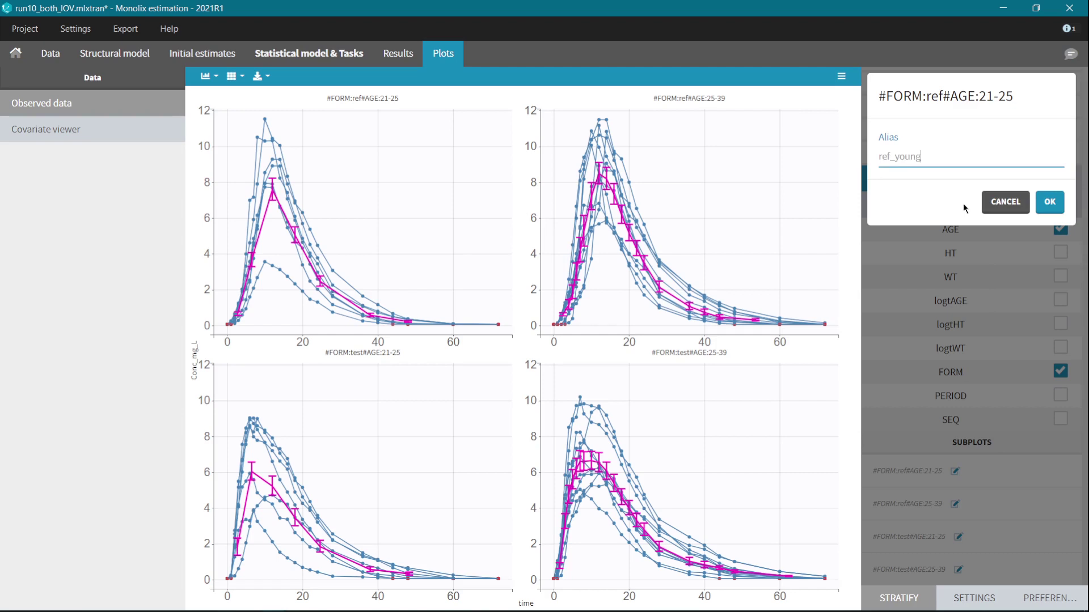
pyautogui.click(1050, 203)
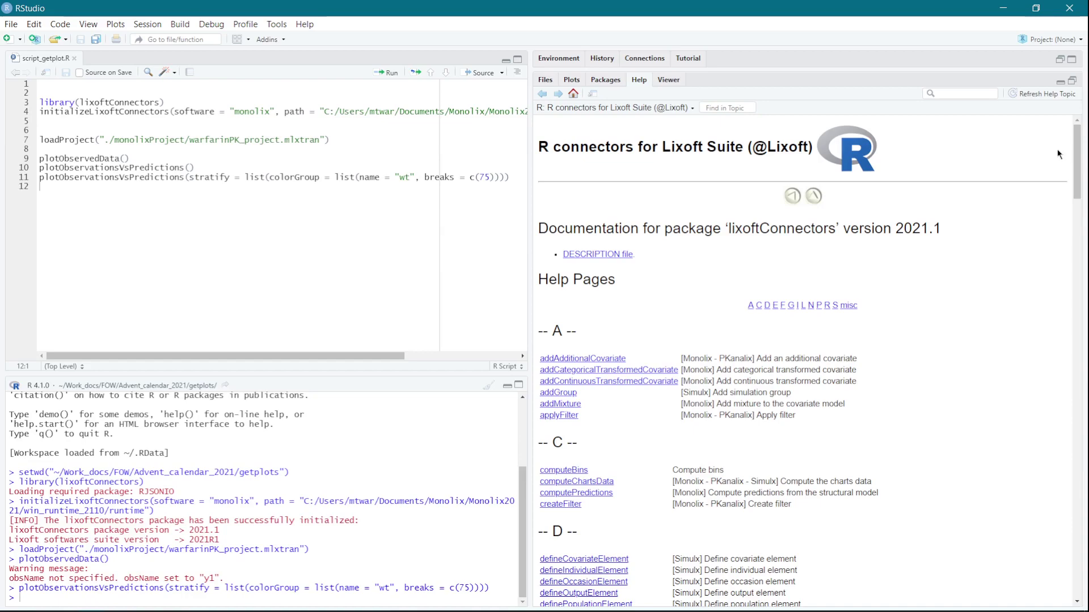
# Run line 11's wt-stratified plotObservationsVsPredictions command in the R script.
pyautogui.scroll(-10, 1069, 152)
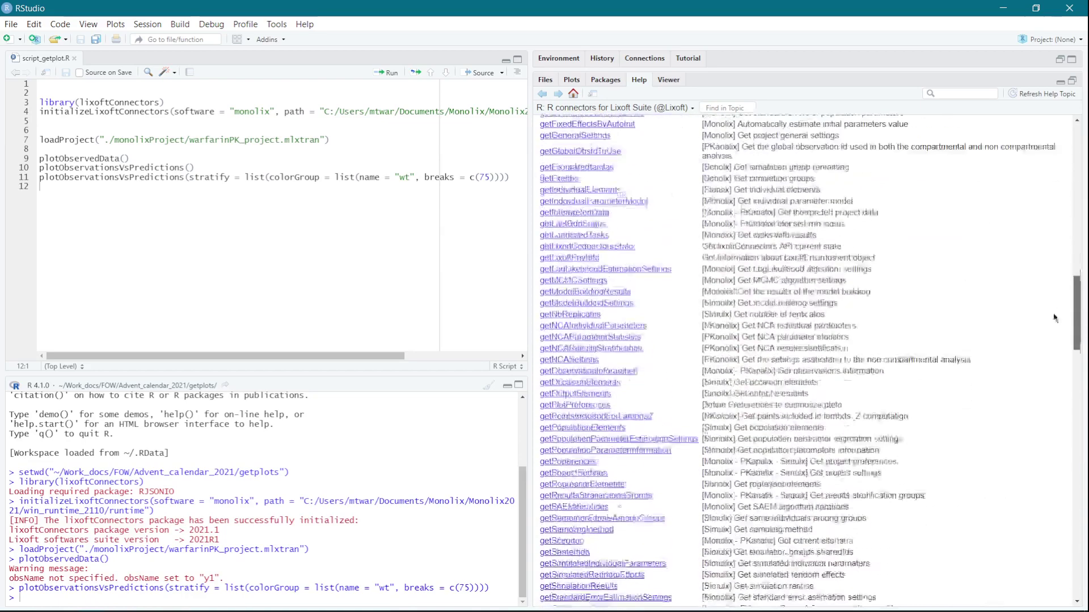
pyautogui.scroll(-15, 1055, 318)
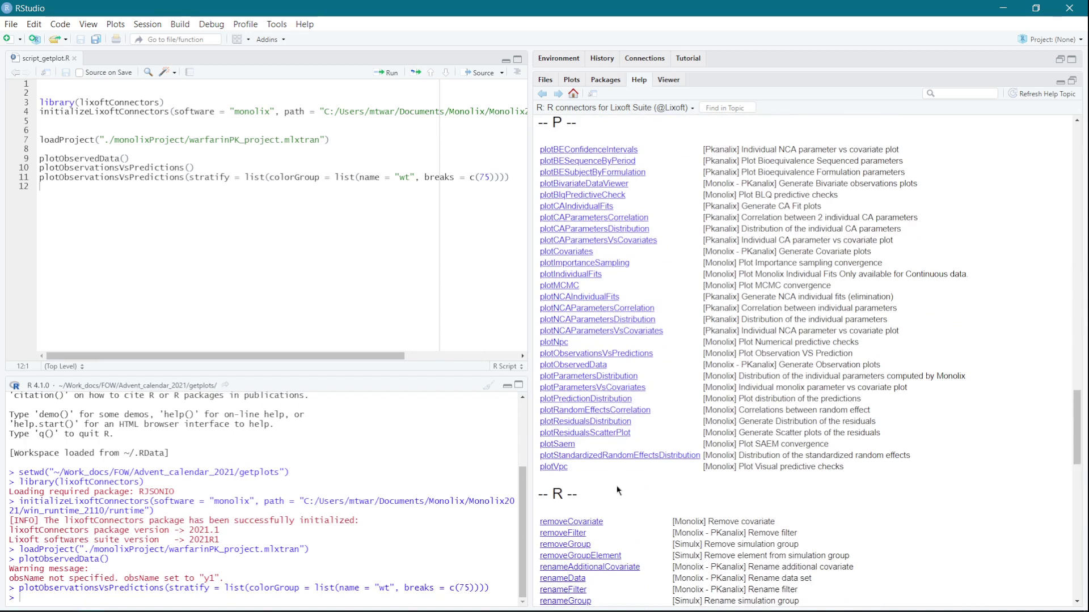
pyautogui.click(40, 177)
pyautogui.click(384, 73)
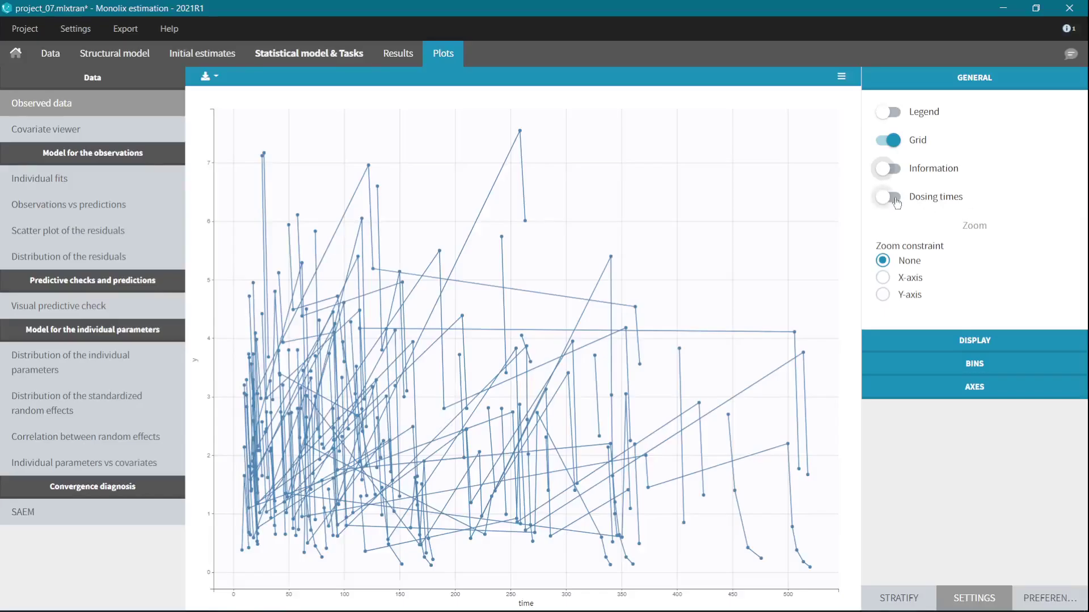
# Show dosing times, then plot the visual predictive check against time after last dose.
pyautogui.click(889, 197)
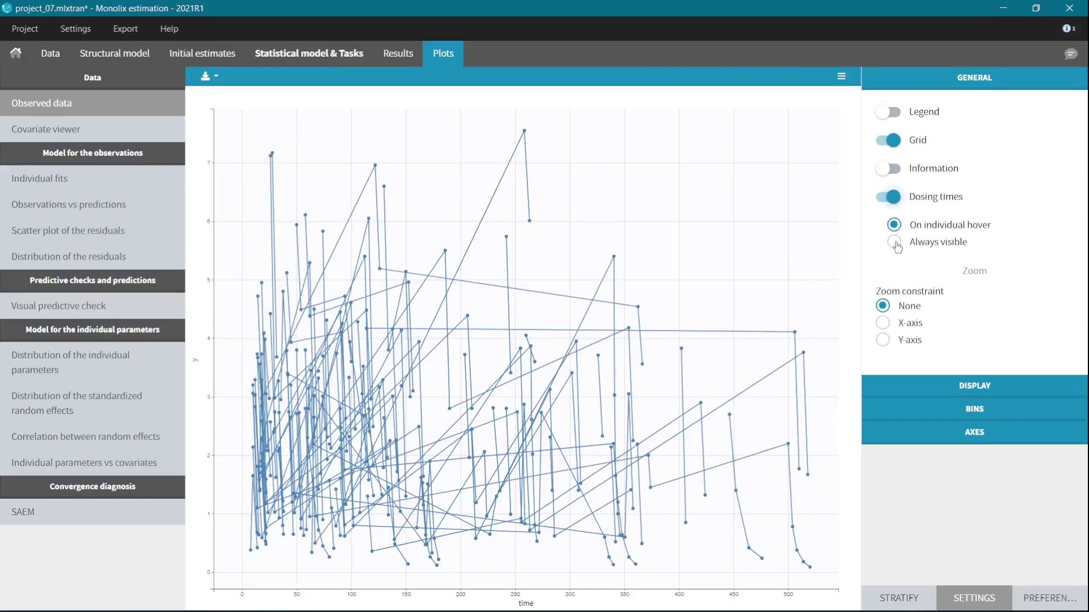
pyautogui.moveTo(794, 331)
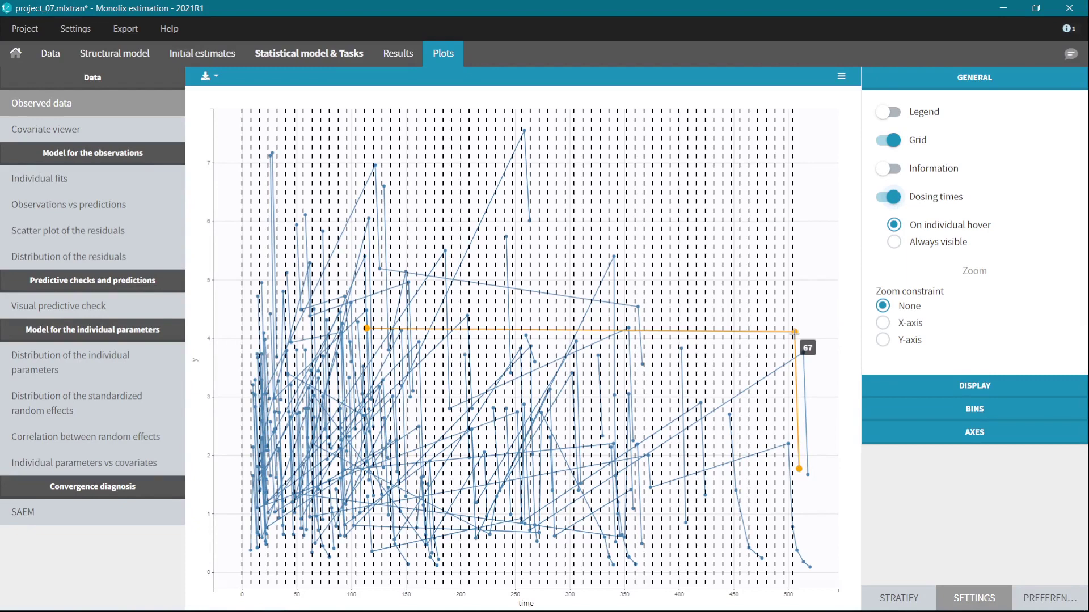
pyautogui.click(89, 306)
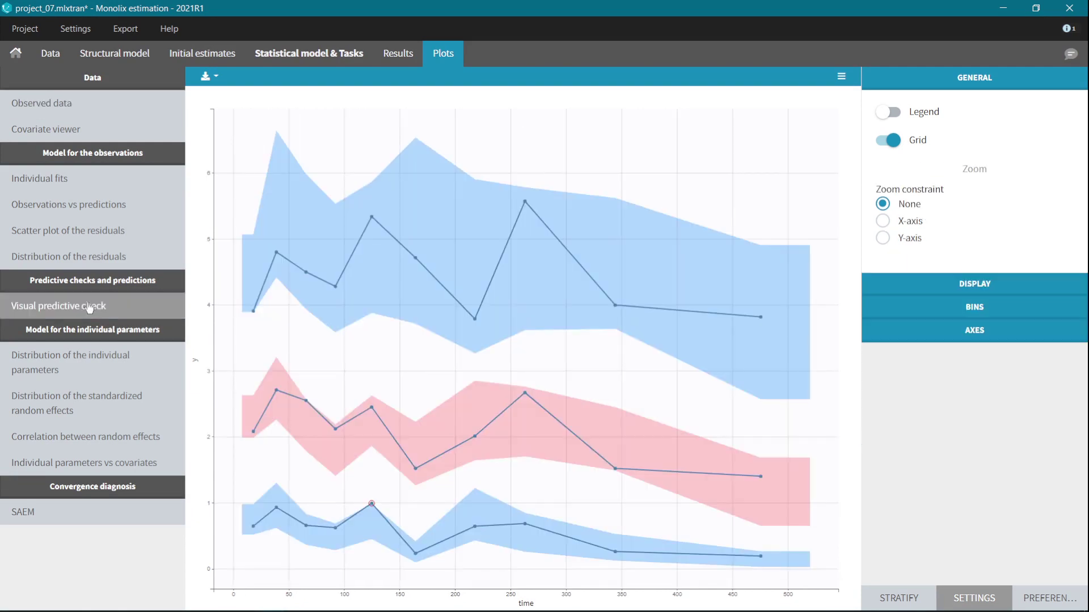
pyautogui.click(982, 283)
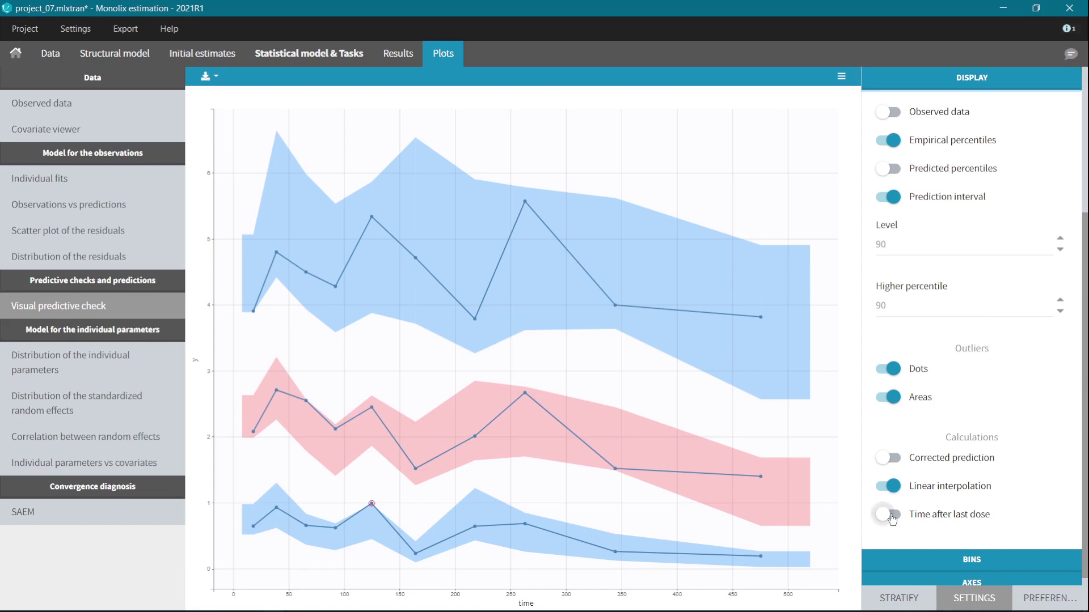
pyautogui.click(889, 515)
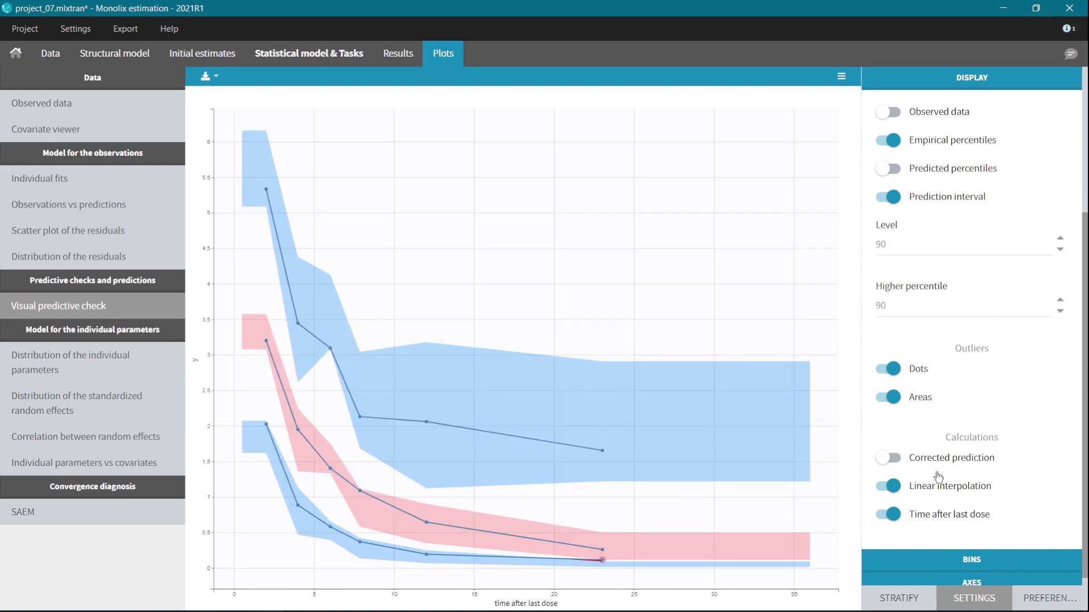
# Browse the Export menu and scroll through the Preferences dialog.
pyautogui.click(138, 31)
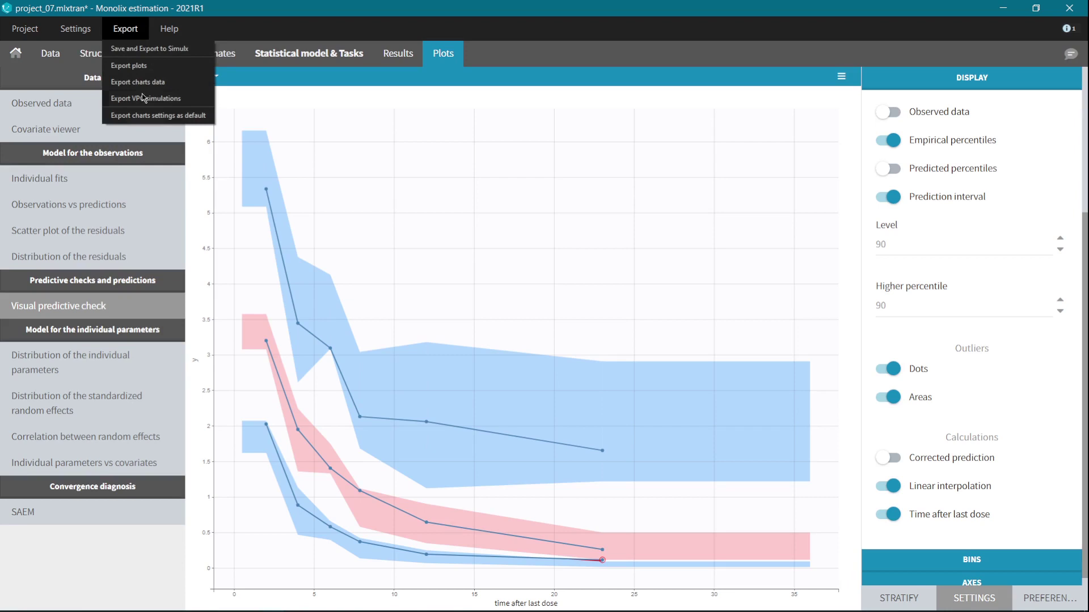
pyautogui.moveTo(88, 33)
pyautogui.click(86, 65)
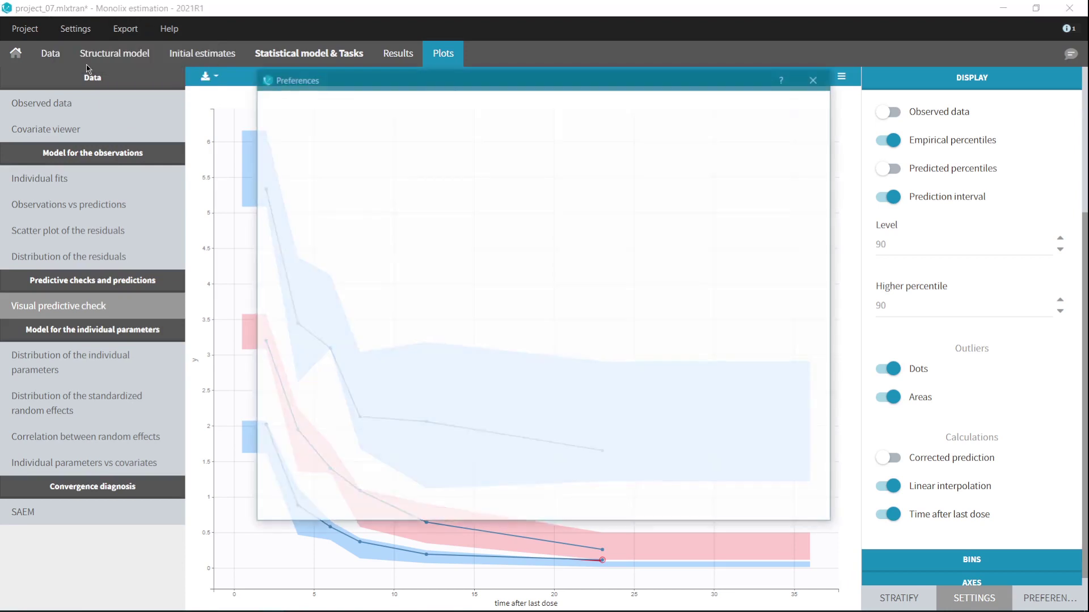
pyautogui.scroll(-1, 334, 406)
pyautogui.scroll(-1, 333, 406)
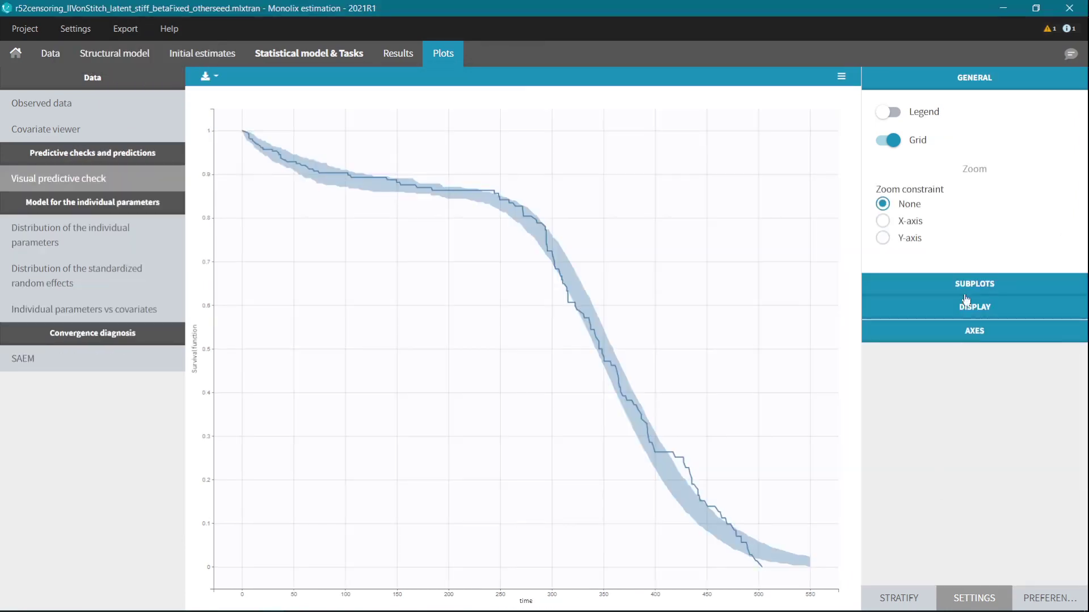
# Open the project warnings list and select the Event NaN warning text.
pyautogui.click(1048, 29)
pyautogui.moveTo(440, 209); pyautogui.dragTo(334, 211)
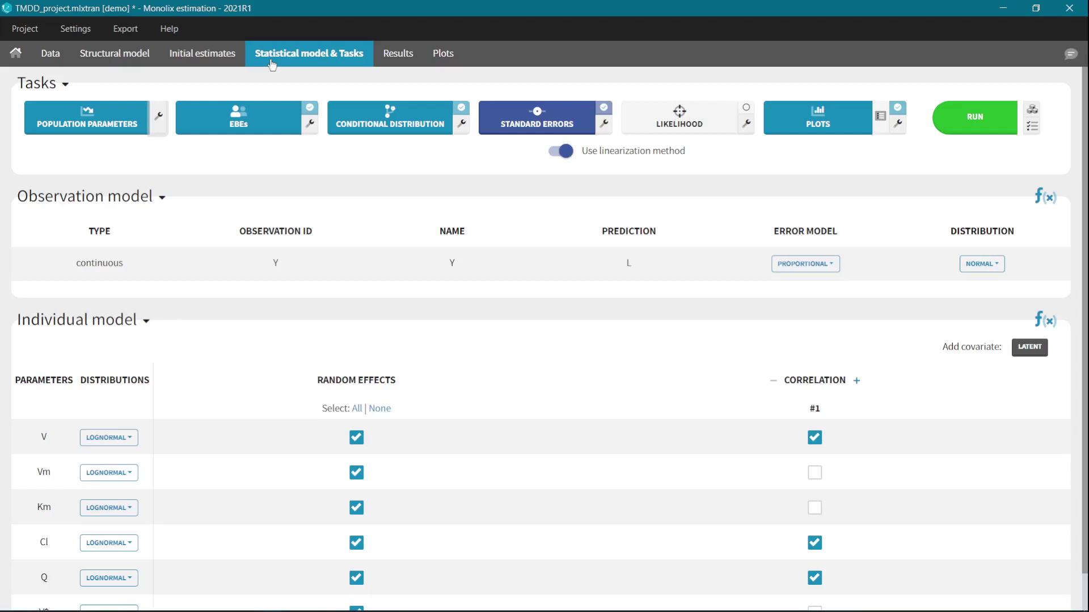
# Set all SAEM iteration counts to zero in the population parameter estimation settings.
pyautogui.click(160, 116)
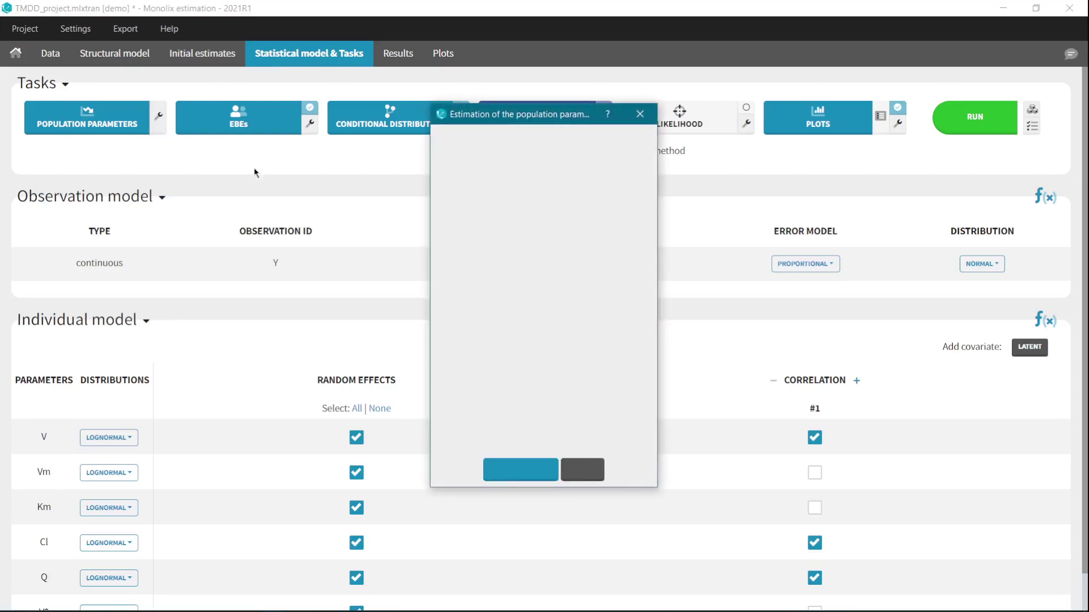
pyautogui.click(460, 468)
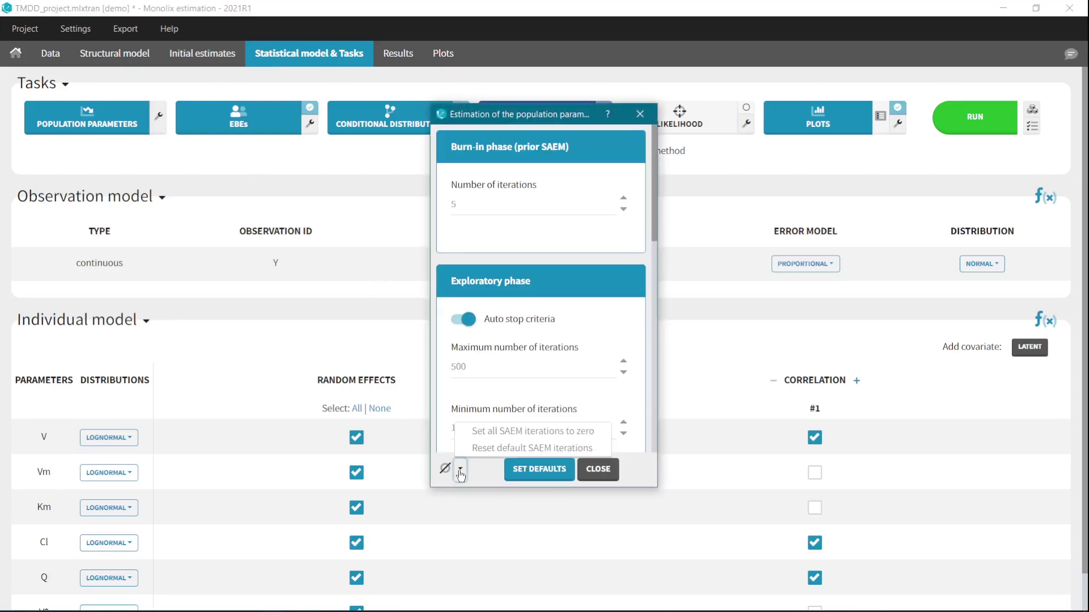
pyautogui.click(476, 432)
pyautogui.scroll(-3, 469, 366)
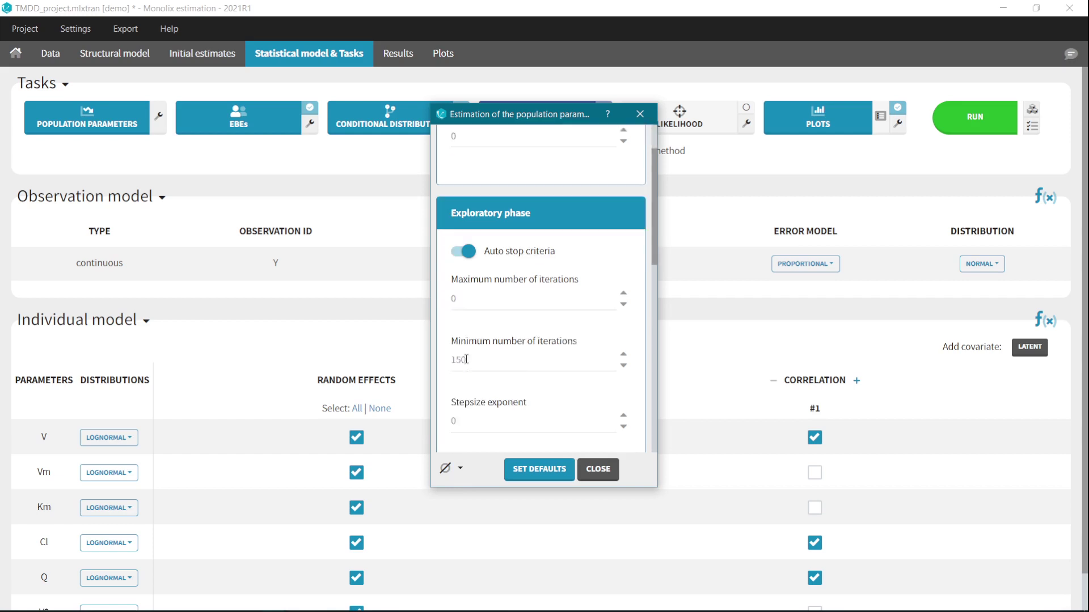
pyautogui.click(598, 469)
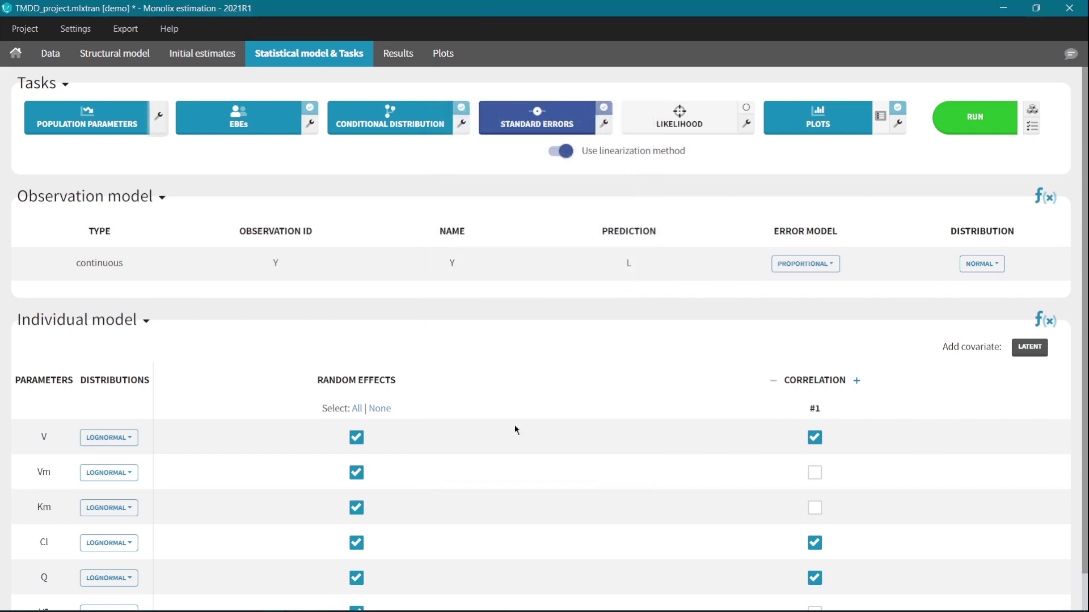
# Run population parameter estimation and review estimates such as V_pop 2.537 and b 0.122.
pyautogui.click(87, 117)
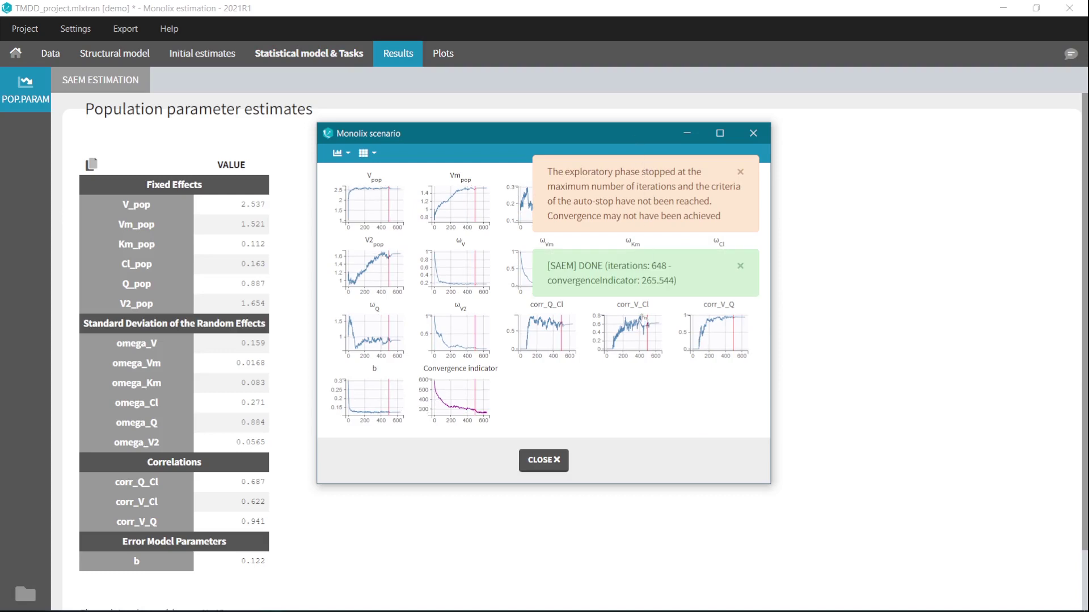
pyautogui.click(558, 462)
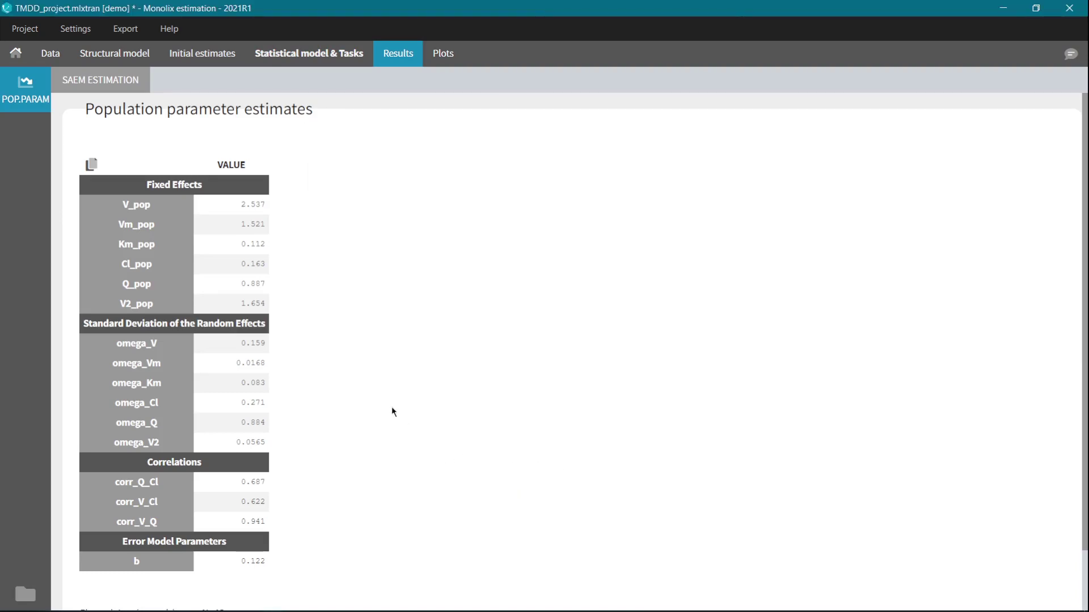
pyautogui.scroll(-2, 384, 392)
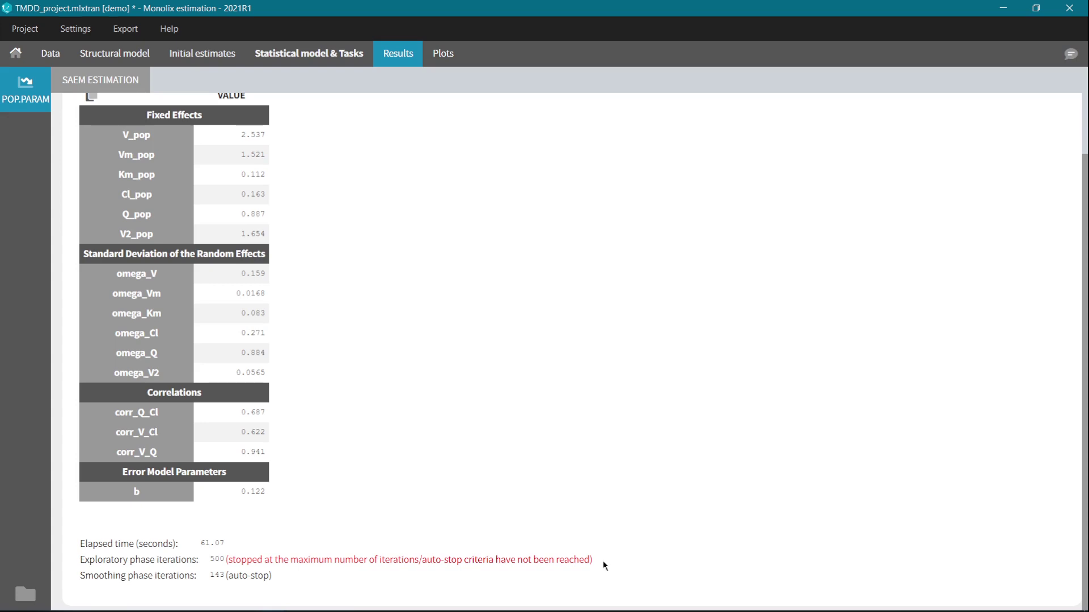
# Rerun estimation, tick 'Don't ask me again' on the overwrite warning, and cancel.
pyautogui.click(321, 58)
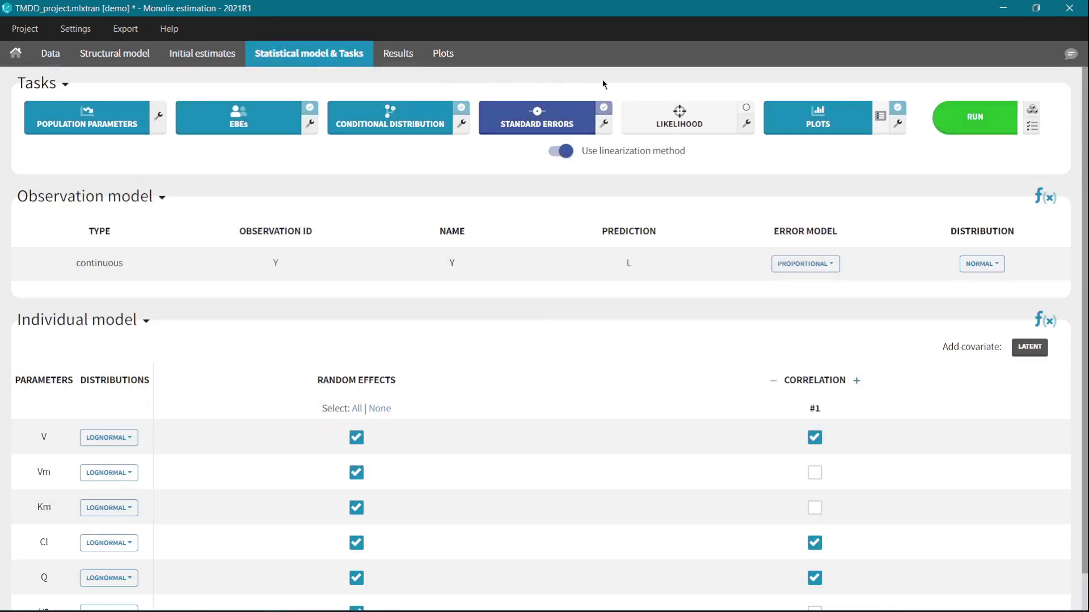
pyautogui.click(975, 117)
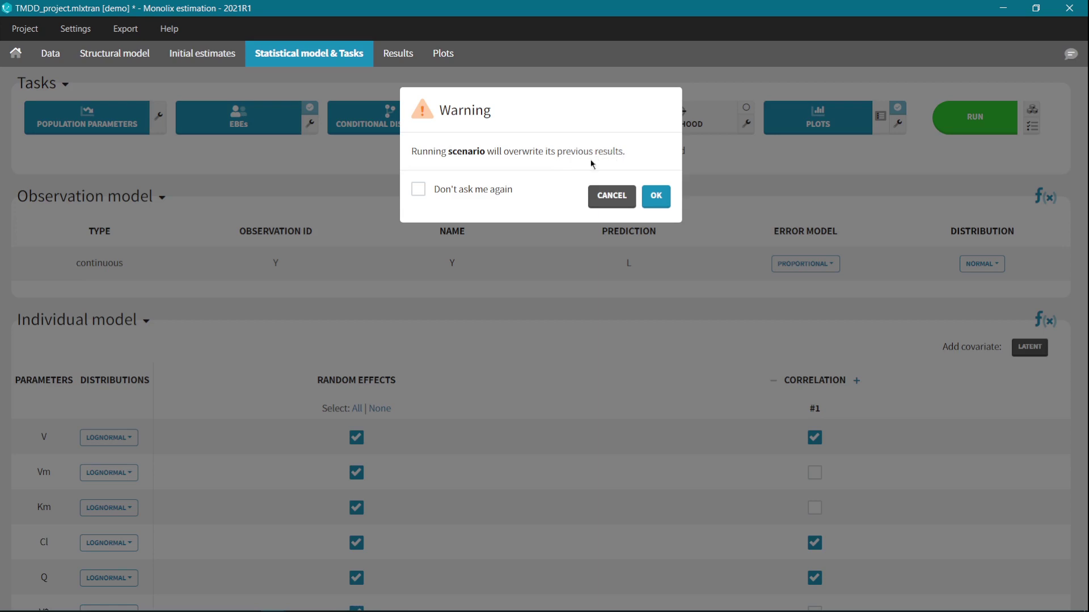
pyautogui.click(418, 189)
pyautogui.click(611, 196)
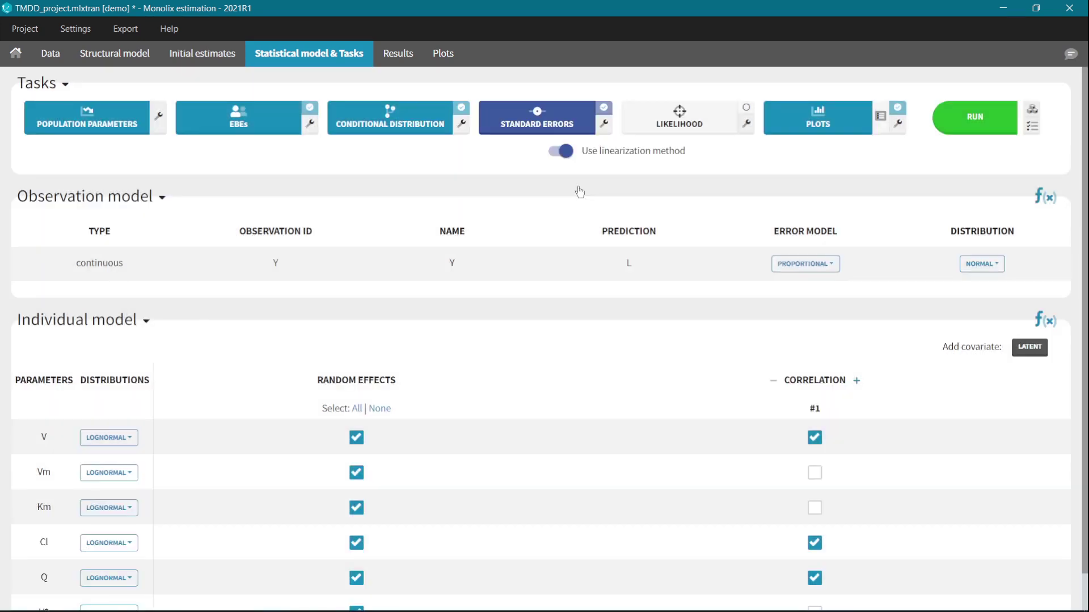
# In Preferences > Behavior, move Results overwriting back to the active warnings.
pyautogui.click(72, 30)
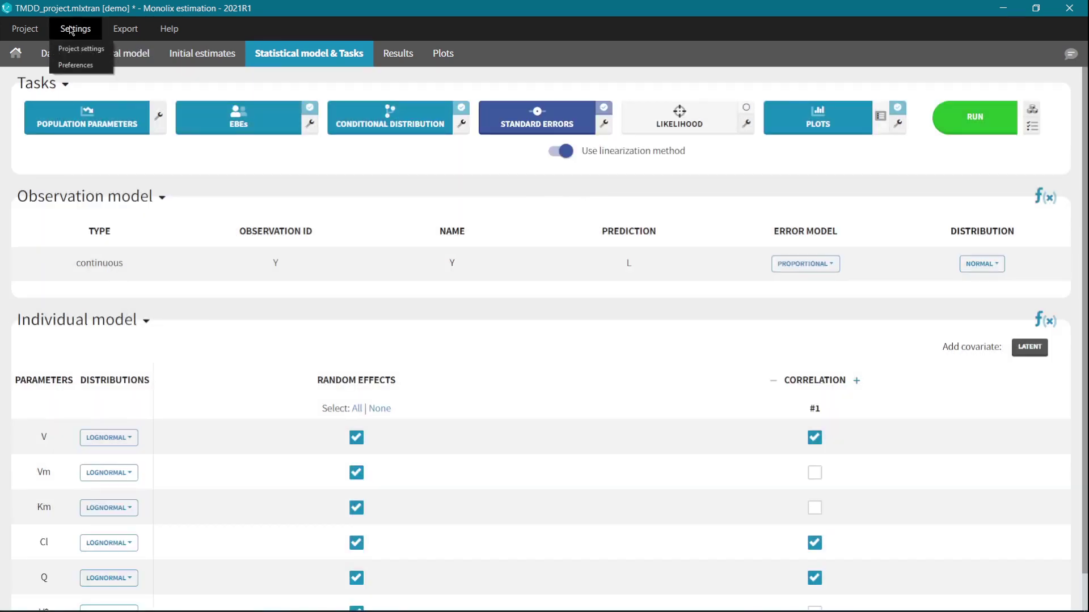
pyautogui.click(78, 66)
pyautogui.scroll(-10, 708, 388)
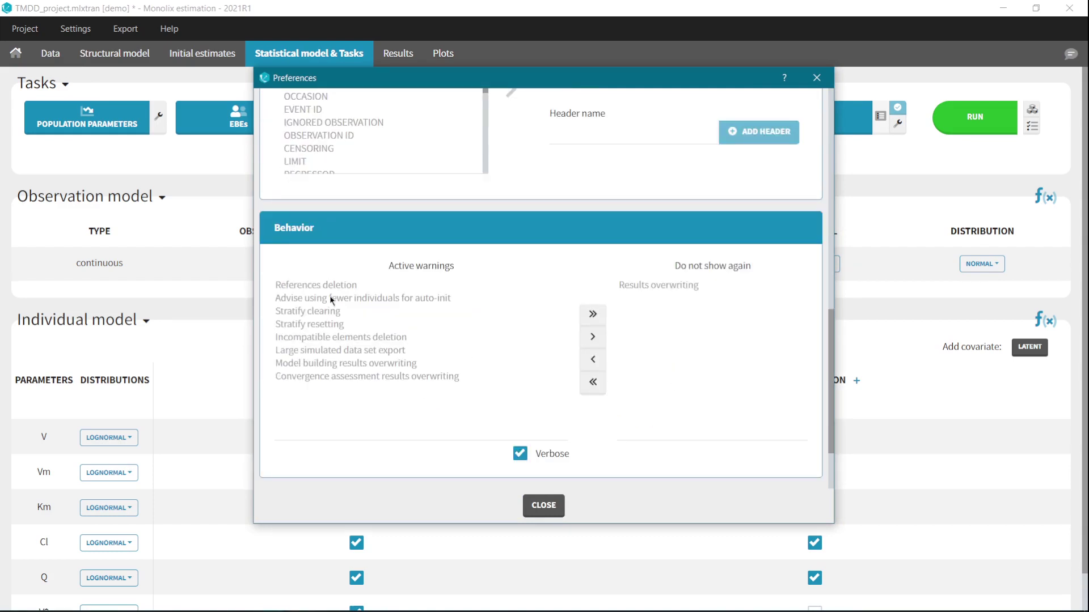
pyautogui.click(647, 288)
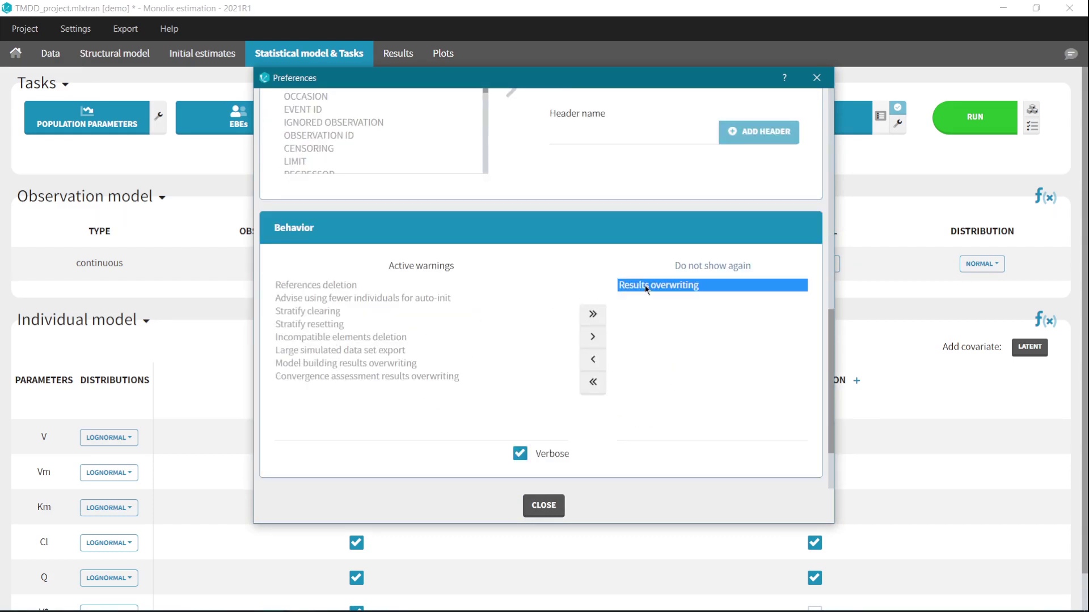
pyautogui.click(596, 361)
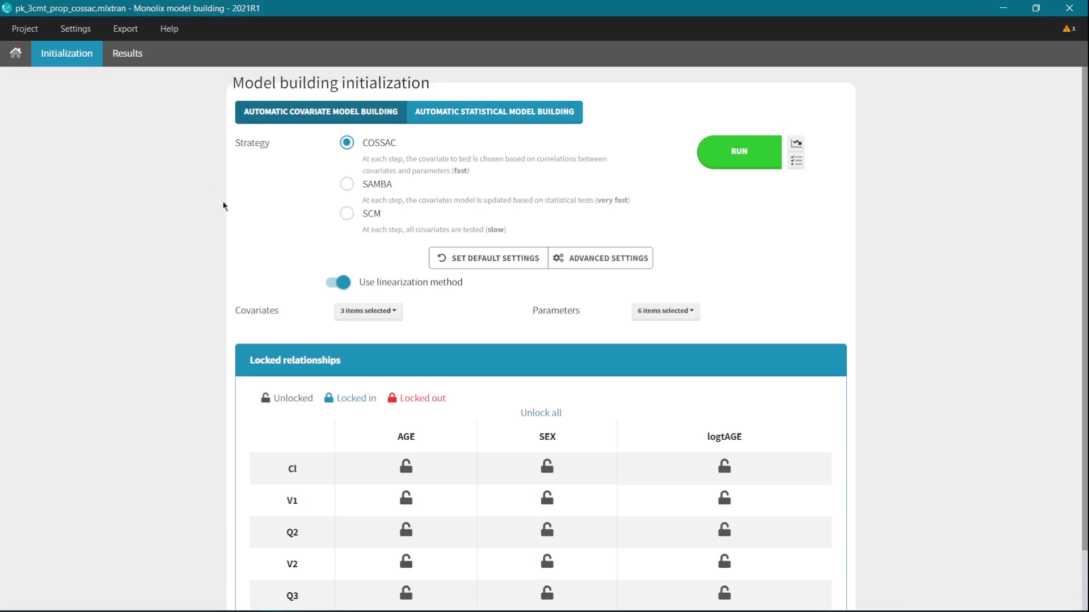
# Exclude AGE and Q2, V2, V3, Q3 from covariate search, and lock Cl–logtAGE.
pyautogui.click(358, 311)
pyautogui.click(363, 349)
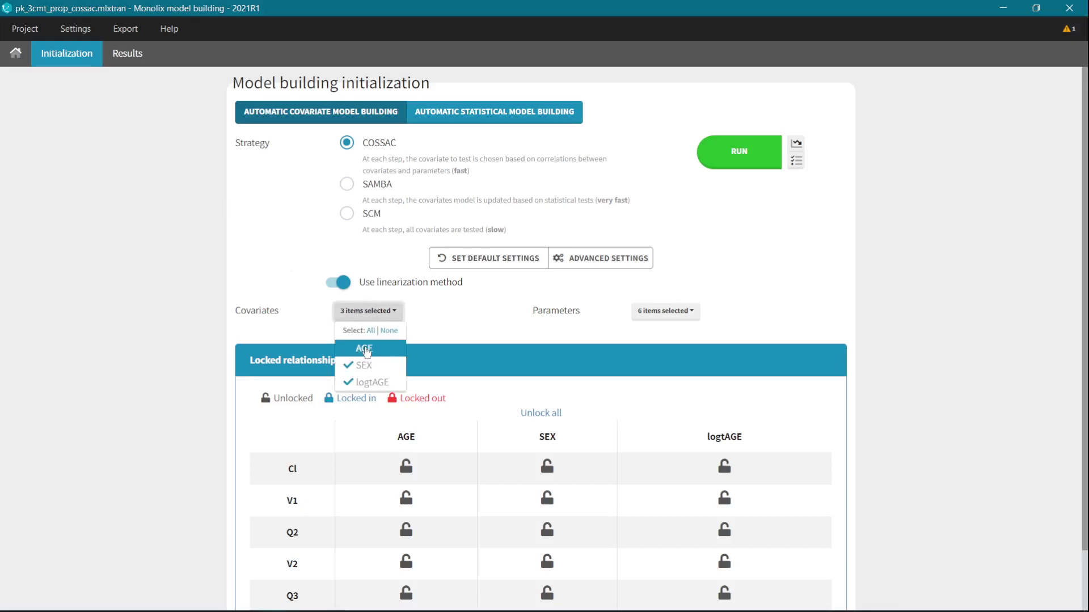
pyautogui.click(666, 311)
pyautogui.click(658, 433)
pyautogui.click(659, 416)
pyautogui.click(657, 399)
pyautogui.click(658, 383)
pyautogui.click(792, 469)
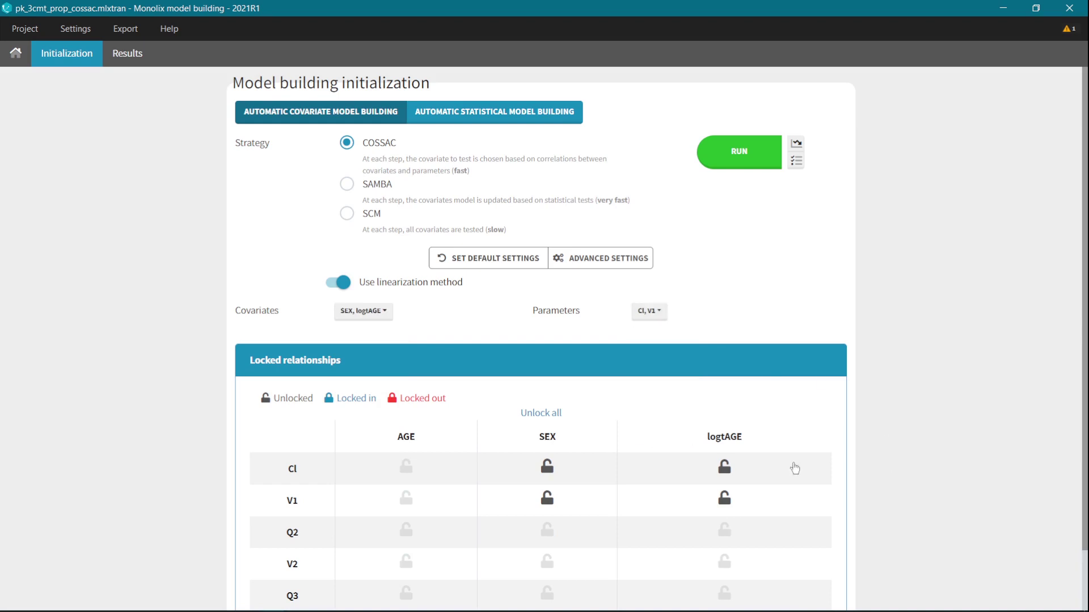
pyautogui.click(724, 466)
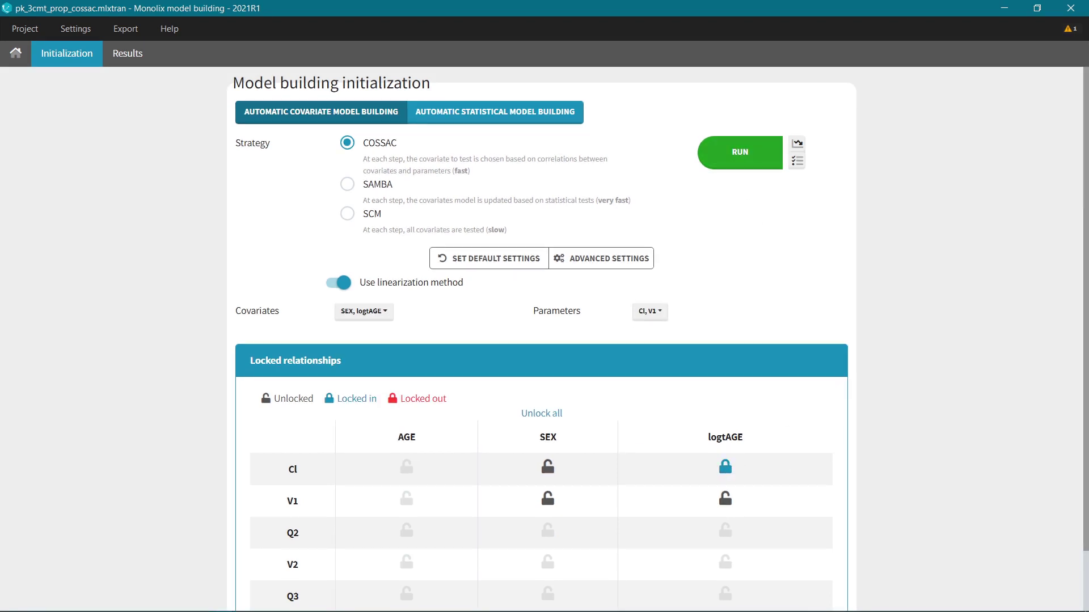
# Open pk_3cmt_prop_cossac.mlxtran and filter the library to bi-directional, two-compartment parent models.
pyautogui.click(16, 53)
pyautogui.click(36, 106)
pyautogui.click(207, 187)
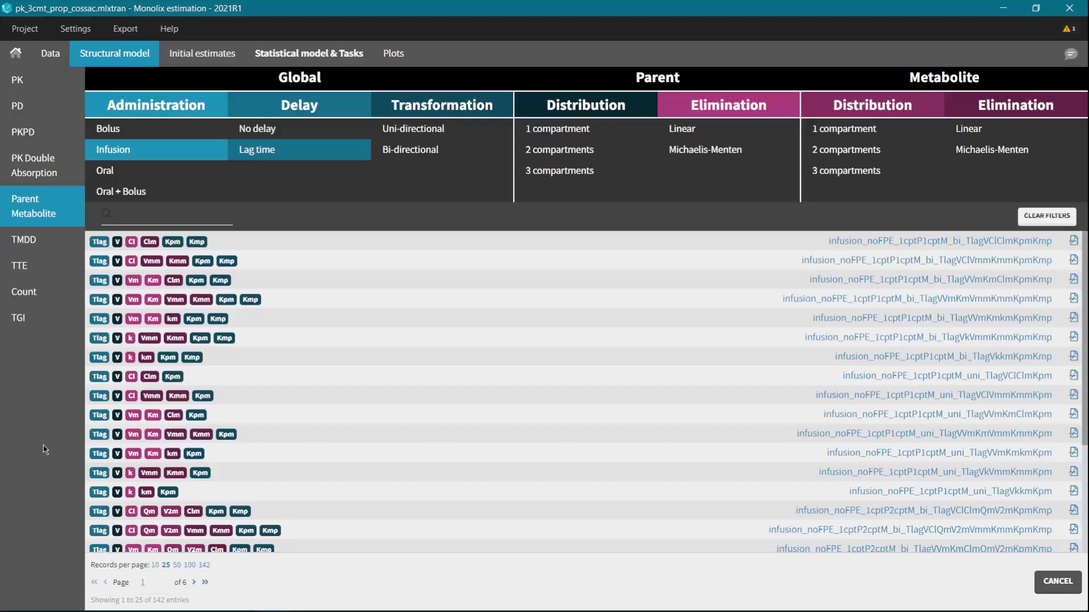
pyautogui.click(400, 152)
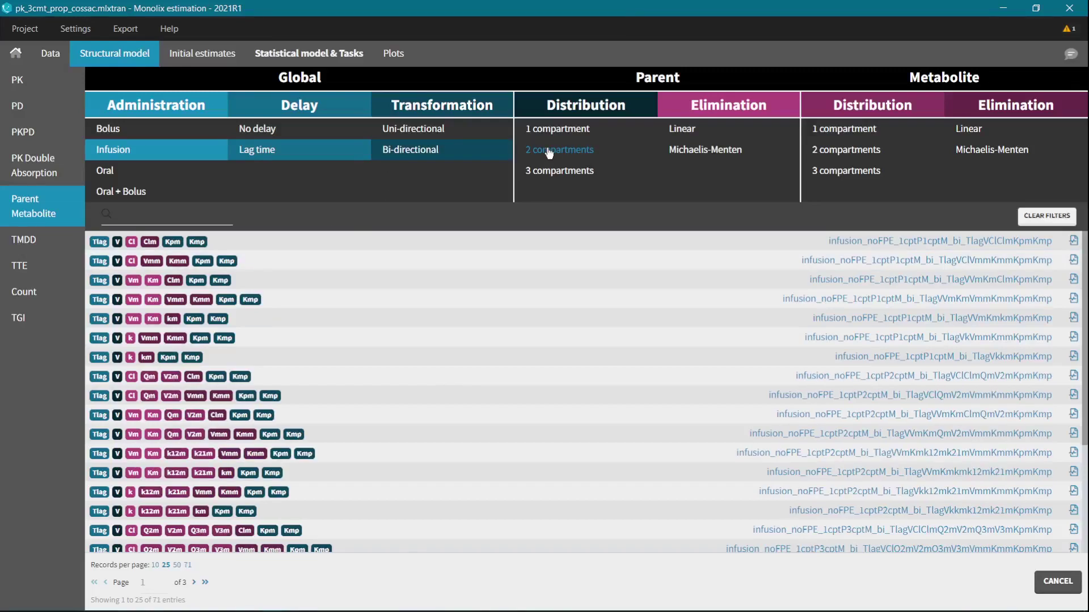
pyautogui.click(688, 131)
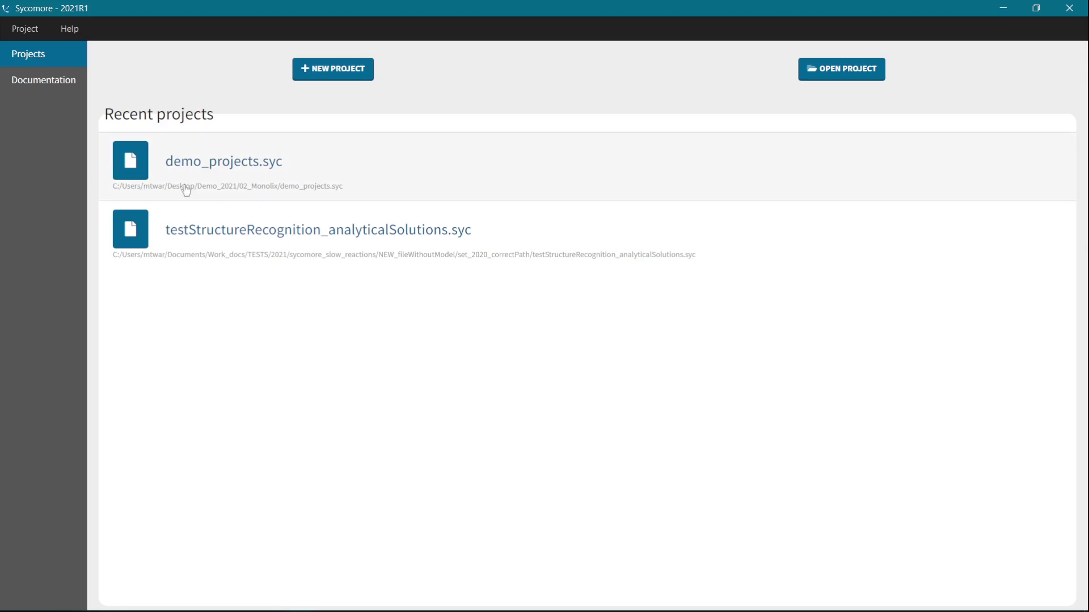
# Open demo_projects.syc from Sycomore's recent projects list.
pyautogui.click(243, 166)
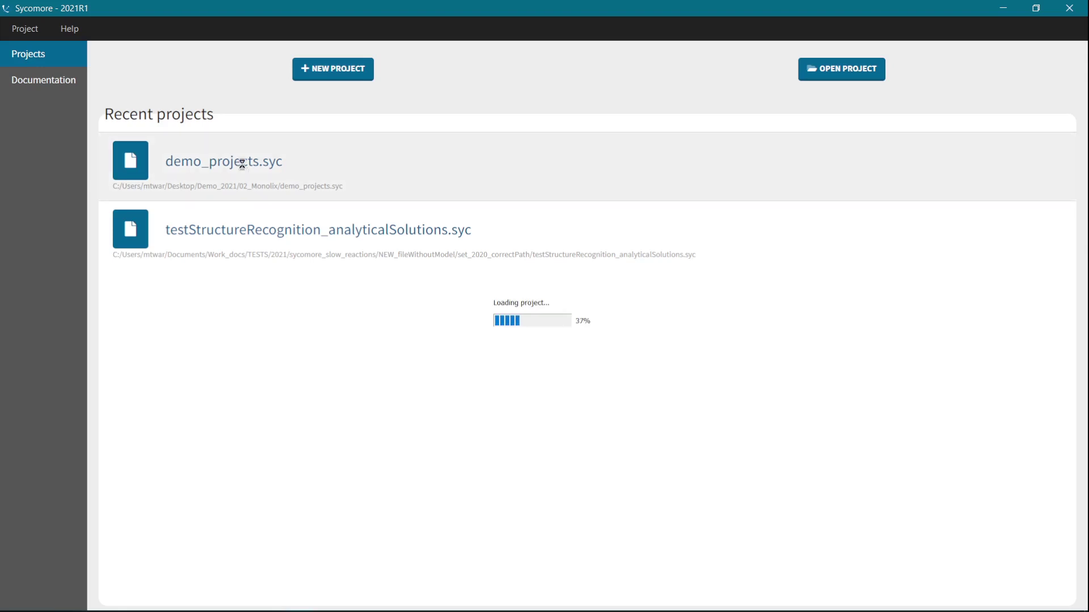